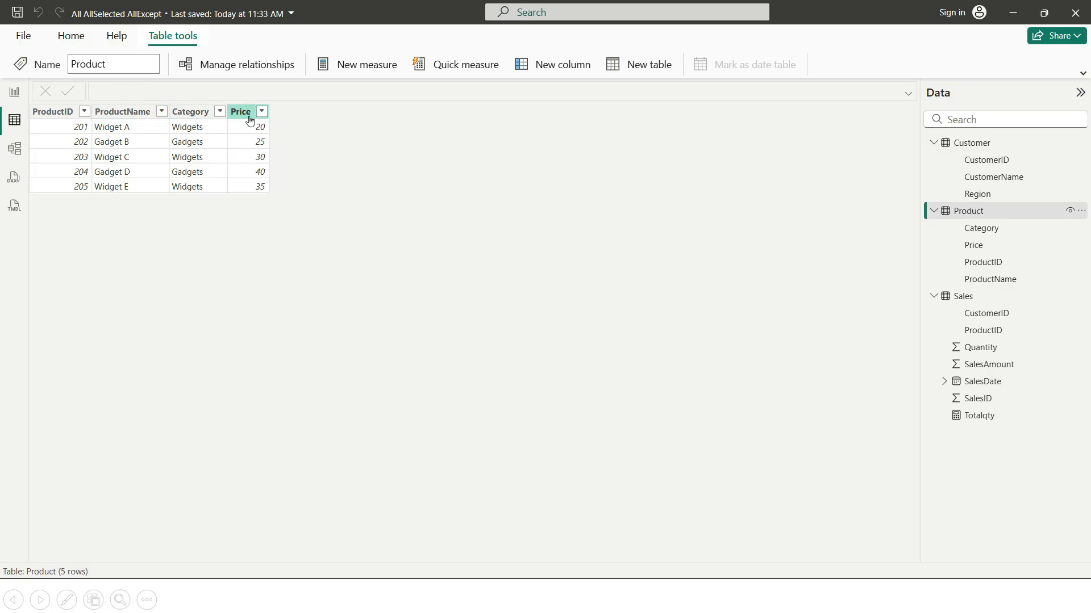
# Review the Sales table's data and the model relationships linking Customer, Product and Sales
pyautogui.click(960, 297)
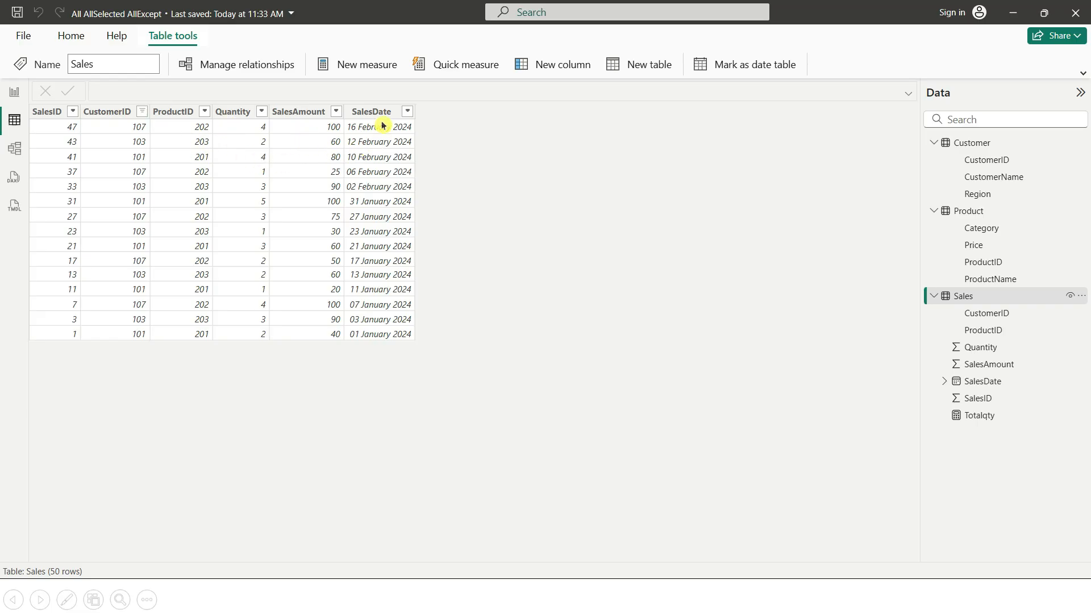
pyautogui.click(15, 151)
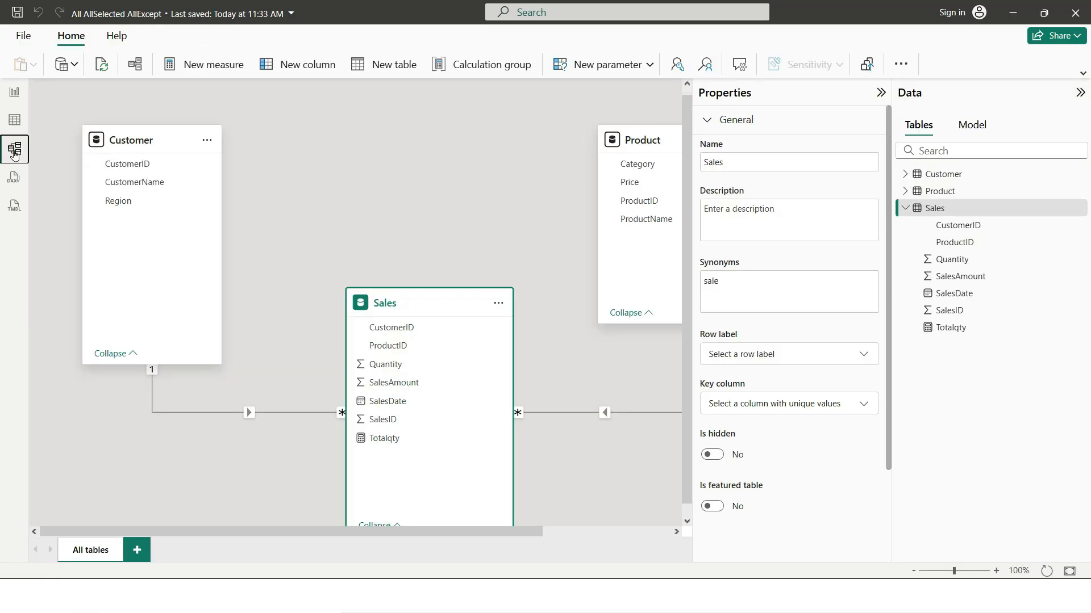
pyautogui.click(882, 93)
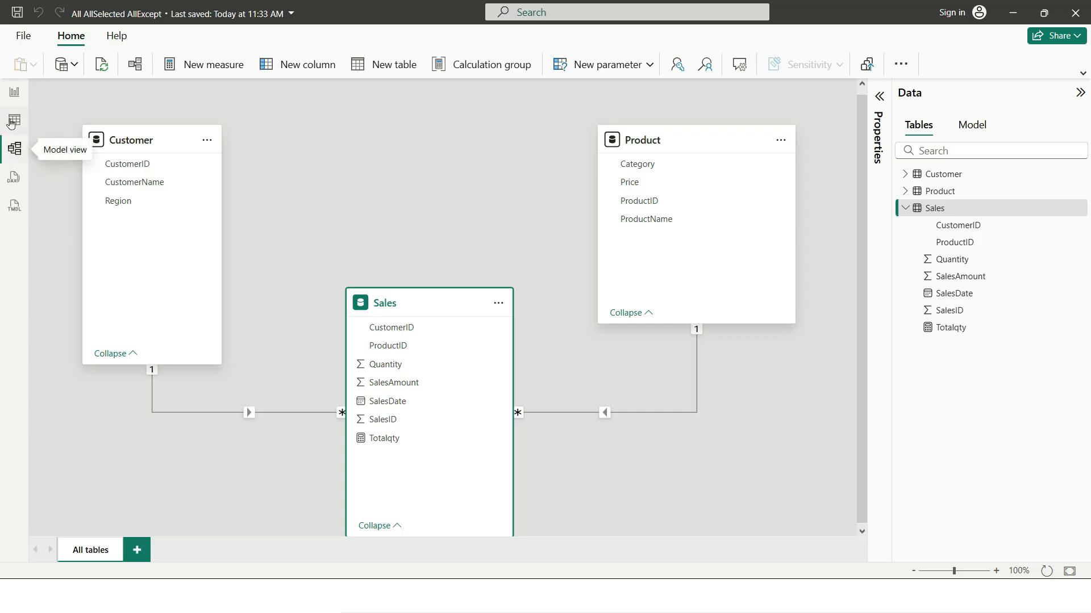
# Inspect the Customer and Sales tables' rows and the formula of the Totalqty measure
pyautogui.click(14, 92)
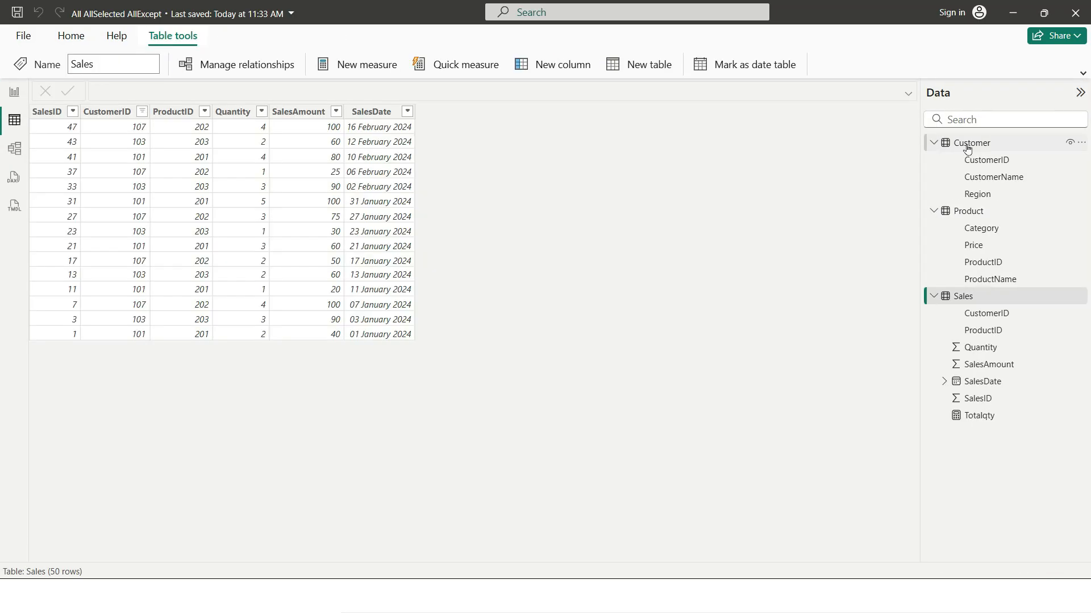
pyautogui.click(968, 145)
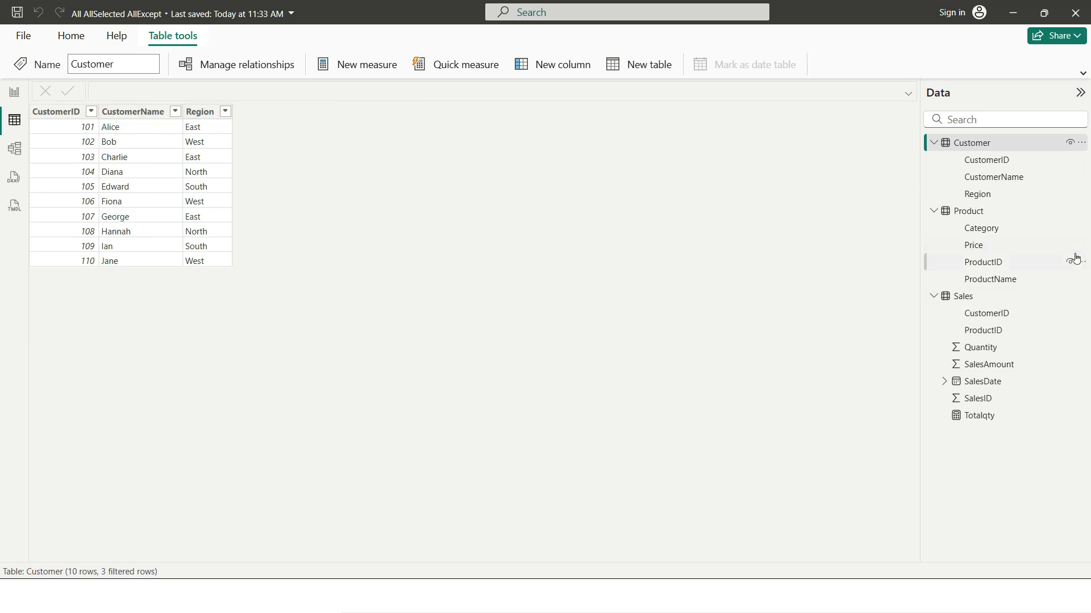
pyautogui.click(968, 300)
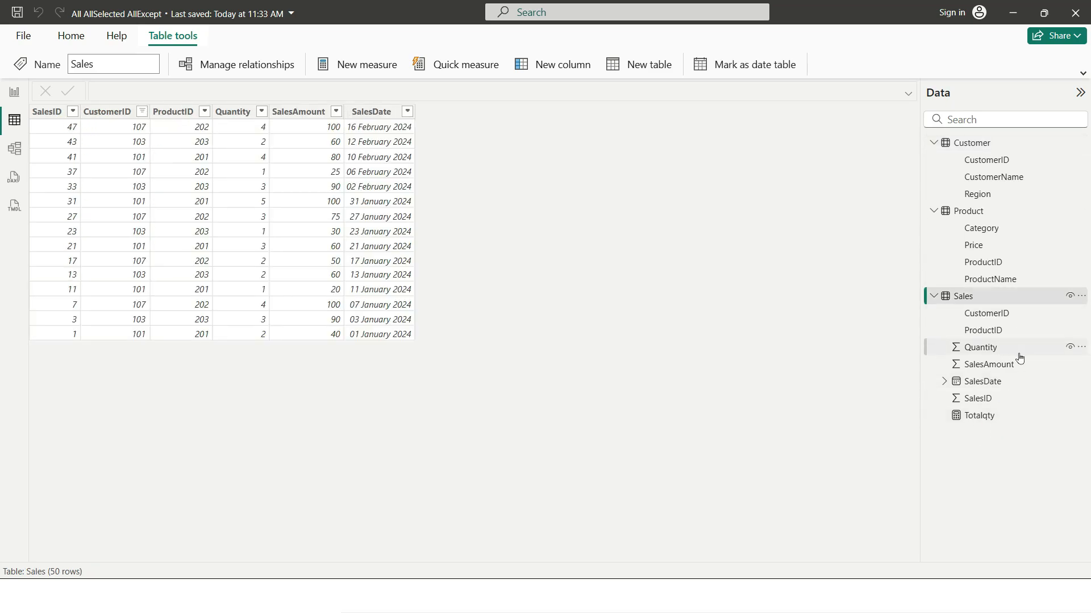
pyautogui.click(986, 418)
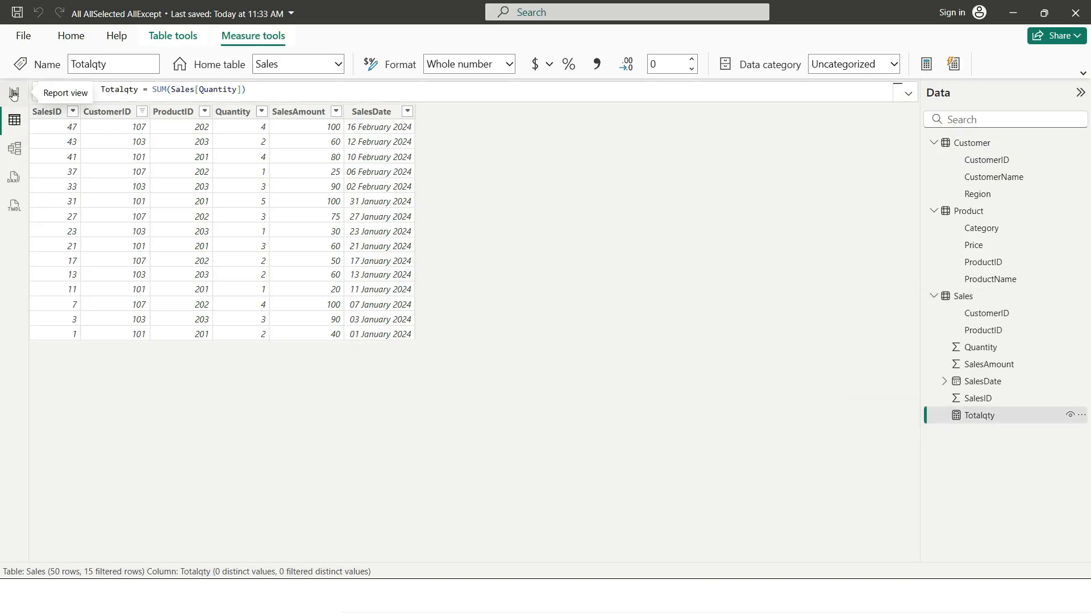
pyautogui.click(970, 144)
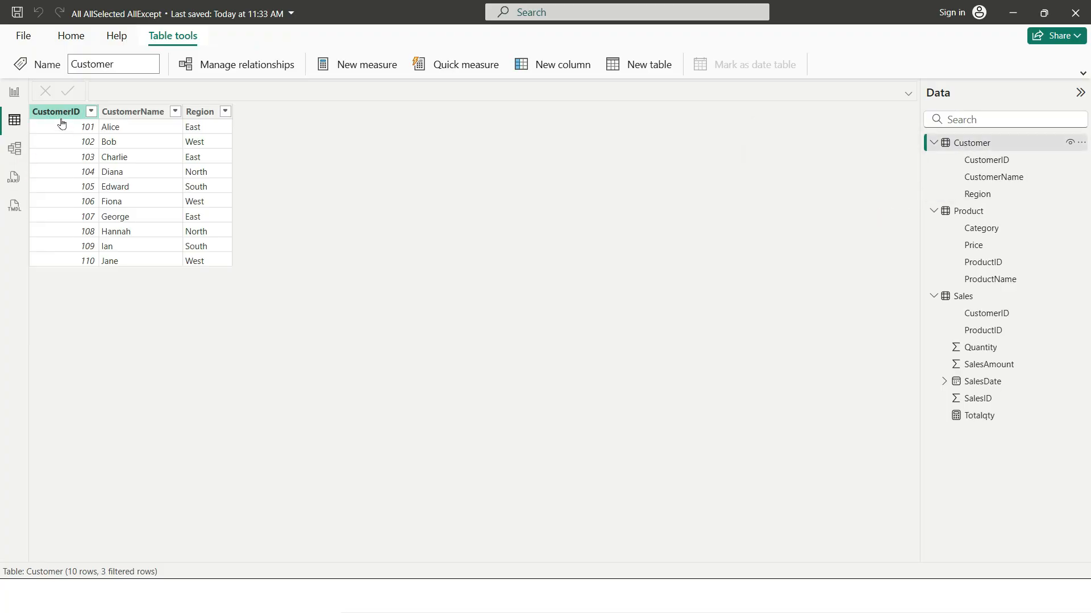
# Return to the report page and create a new measure named All in the Sales table
pyautogui.click(13, 95)
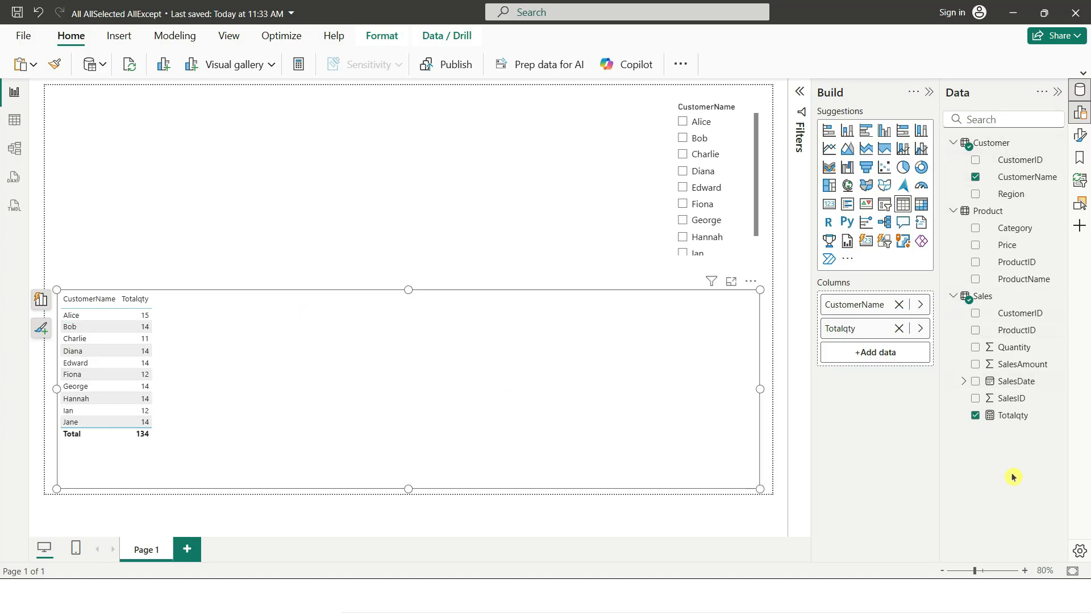
pyautogui.click(1009, 423)
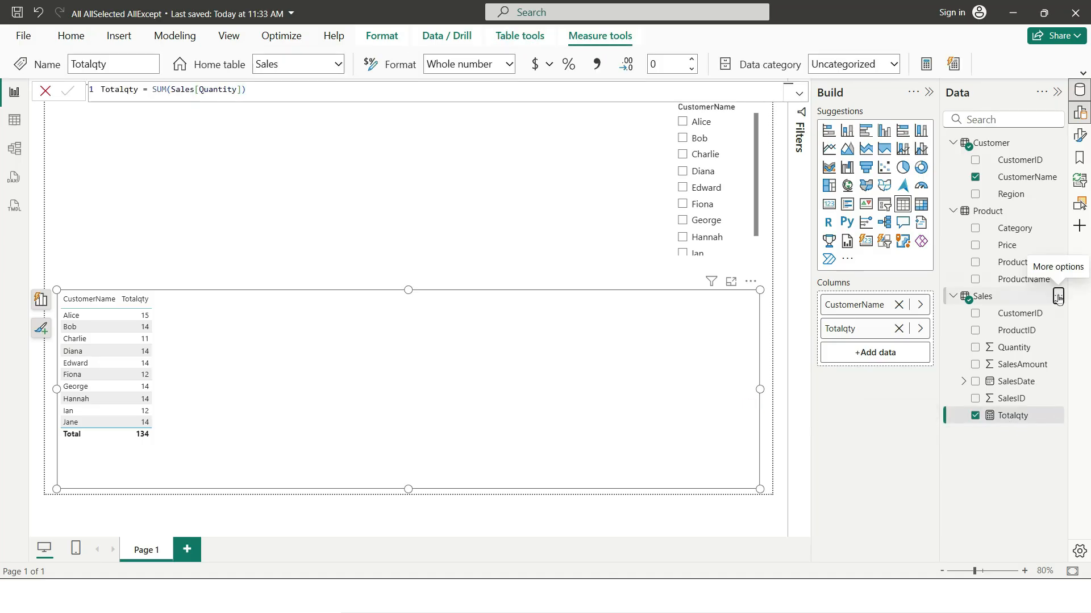
pyautogui.click(1058, 296)
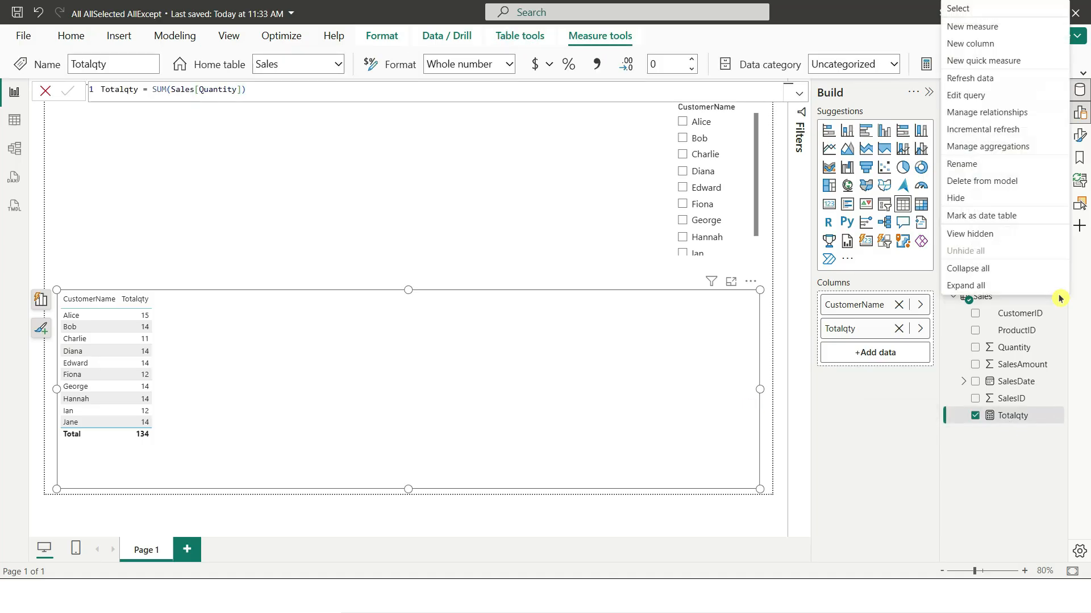
pyautogui.click(966, 32)
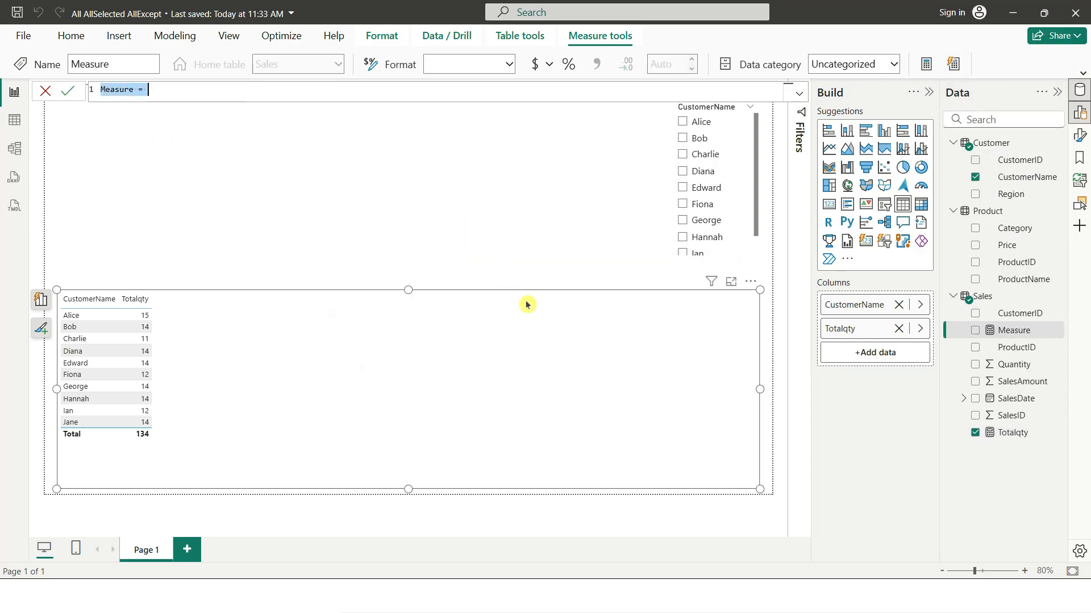
pyautogui.scroll(5, 124, 93)
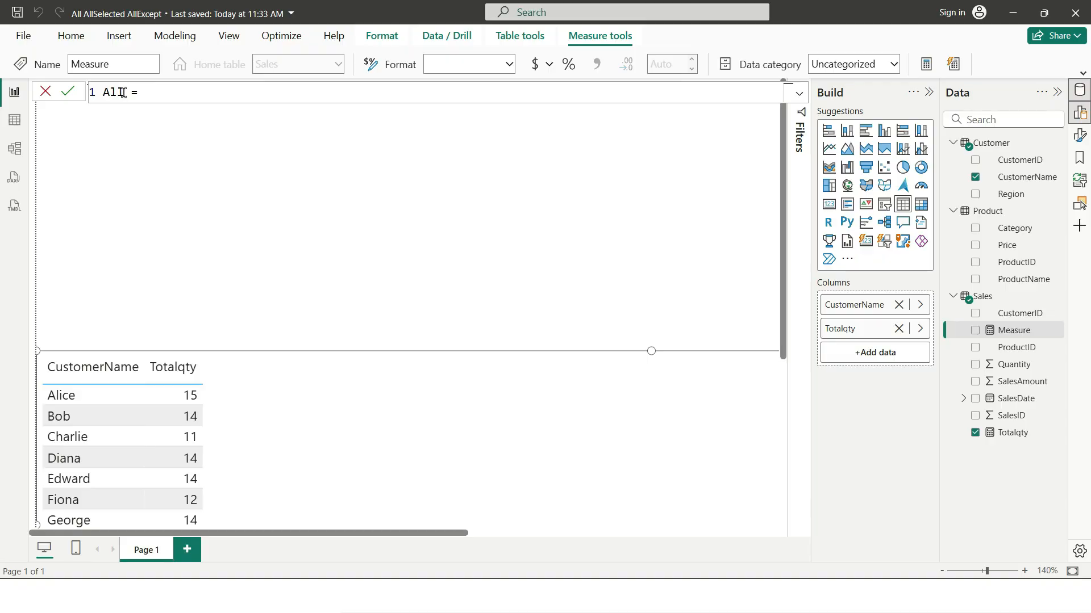
# Switch to the browser to read the description of the DAX ALL function on Microsoft Learn, then return to Power BI
pyautogui.hotkey('alt', 'Tab')
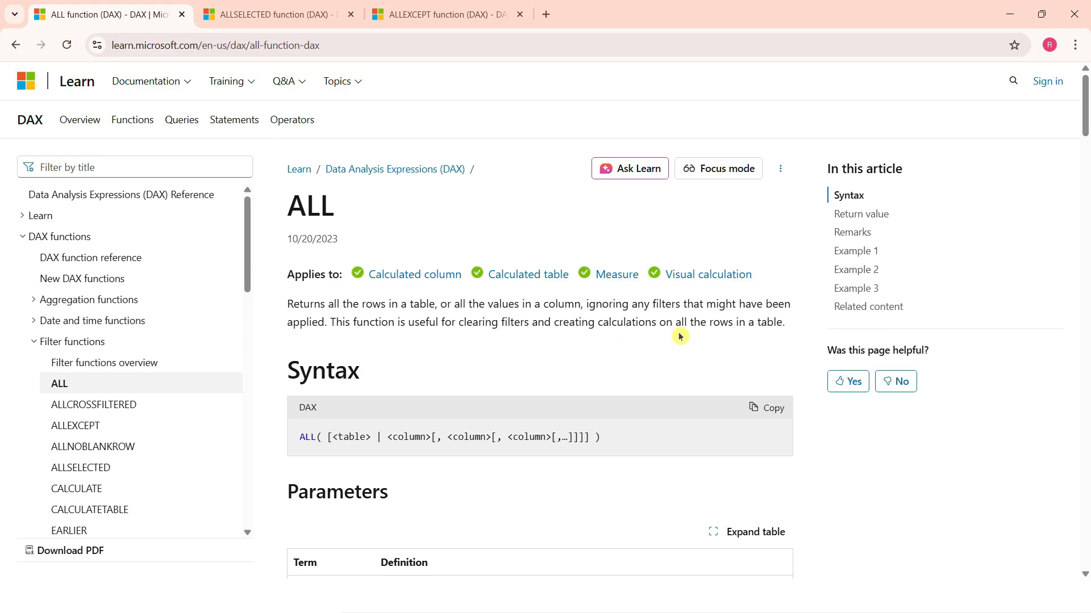
pyautogui.moveTo(666, 322); pyautogui.dragTo(798, 323)
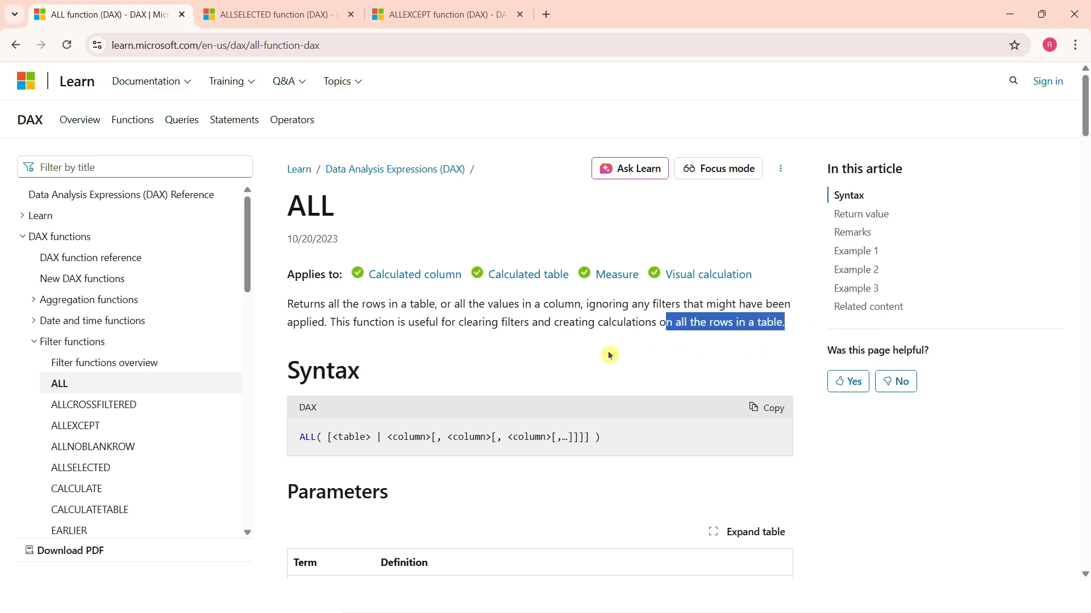
pyautogui.click(577, 353)
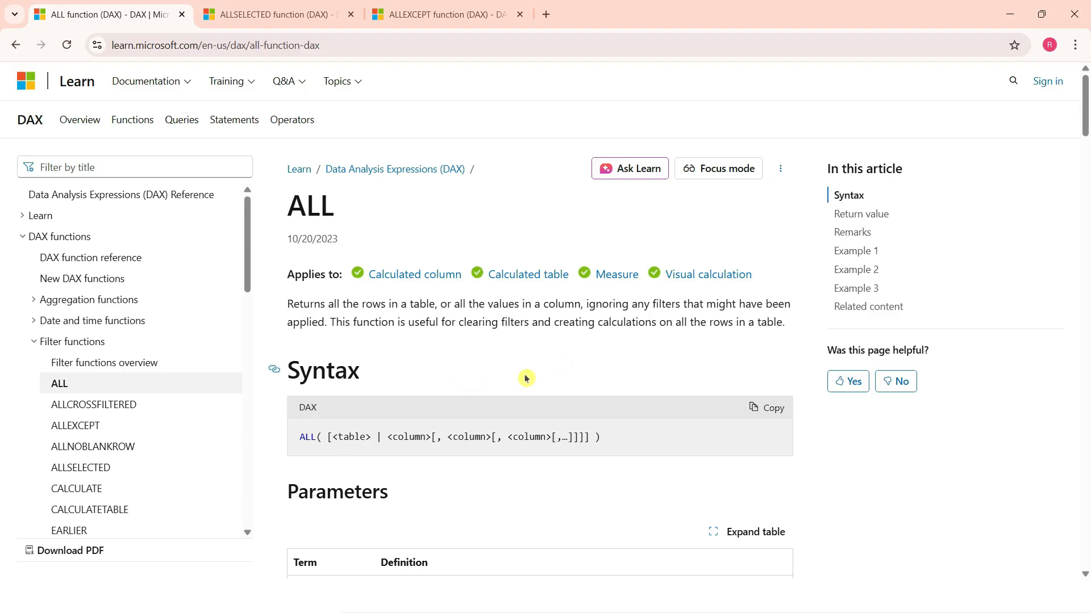
pyautogui.hotkey('alt', 'Tab')
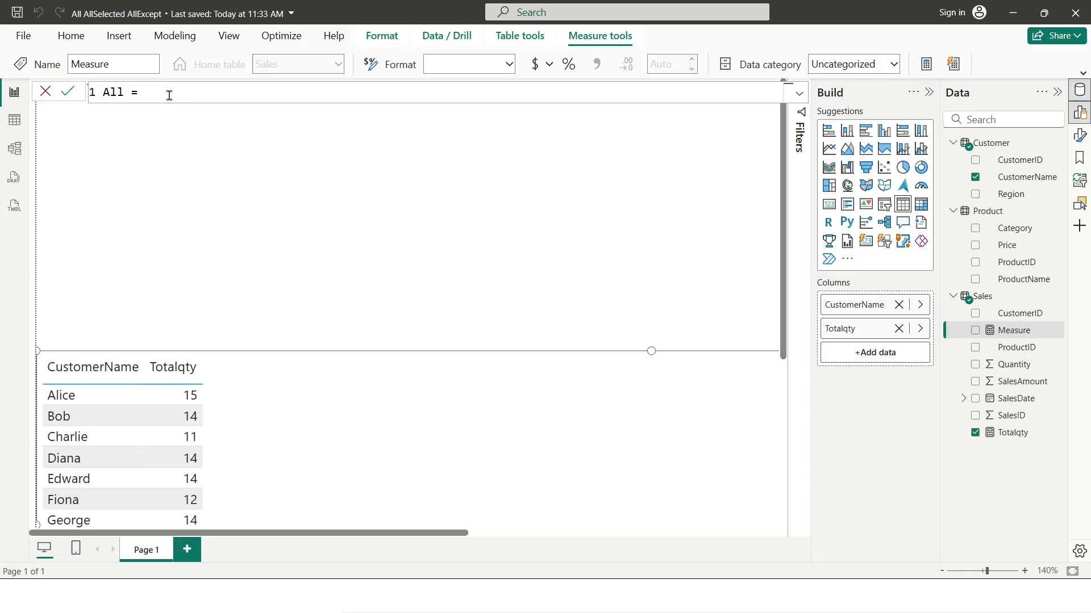
# Define the All measure as CALCULATE([Totalqty],ALL(Customer)) and commit it
pyautogui.write('c')
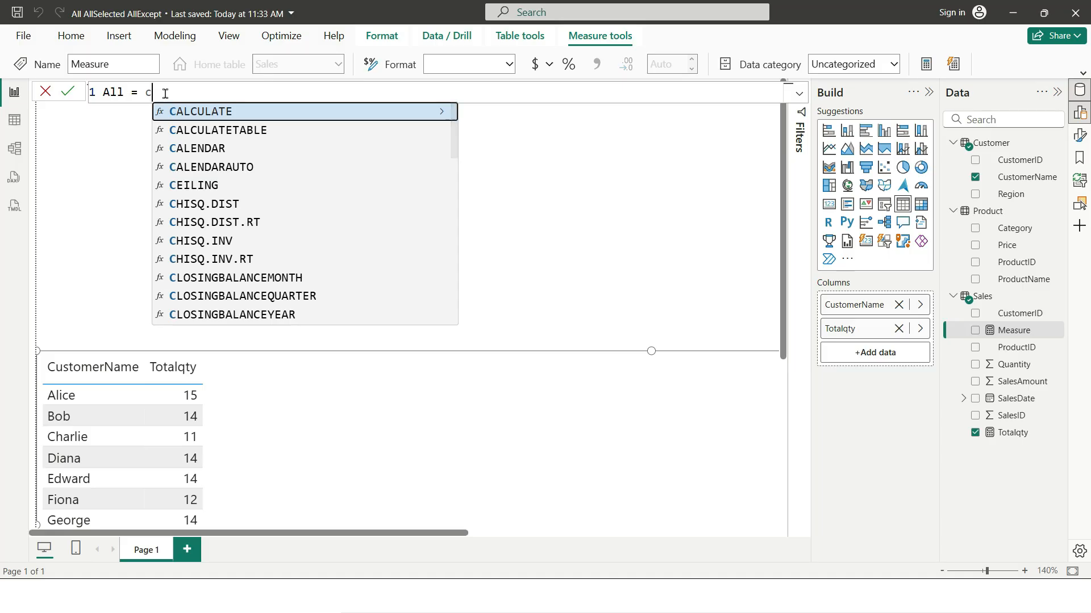
pyautogui.press('Tab')
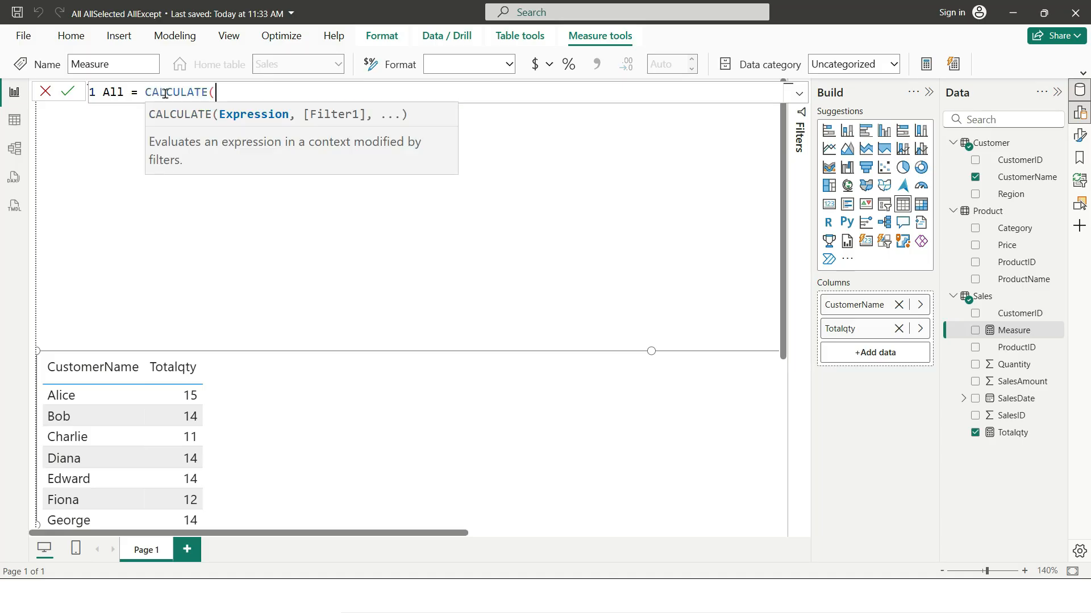
pyautogui.write('to')
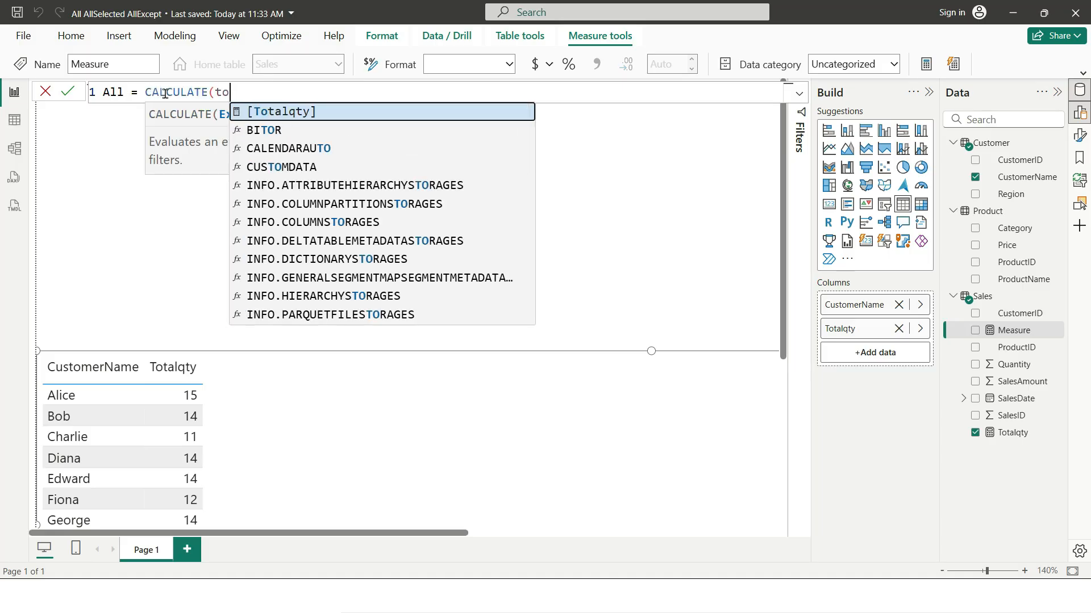
pyautogui.press('Tab')
pyautogui.write(',')
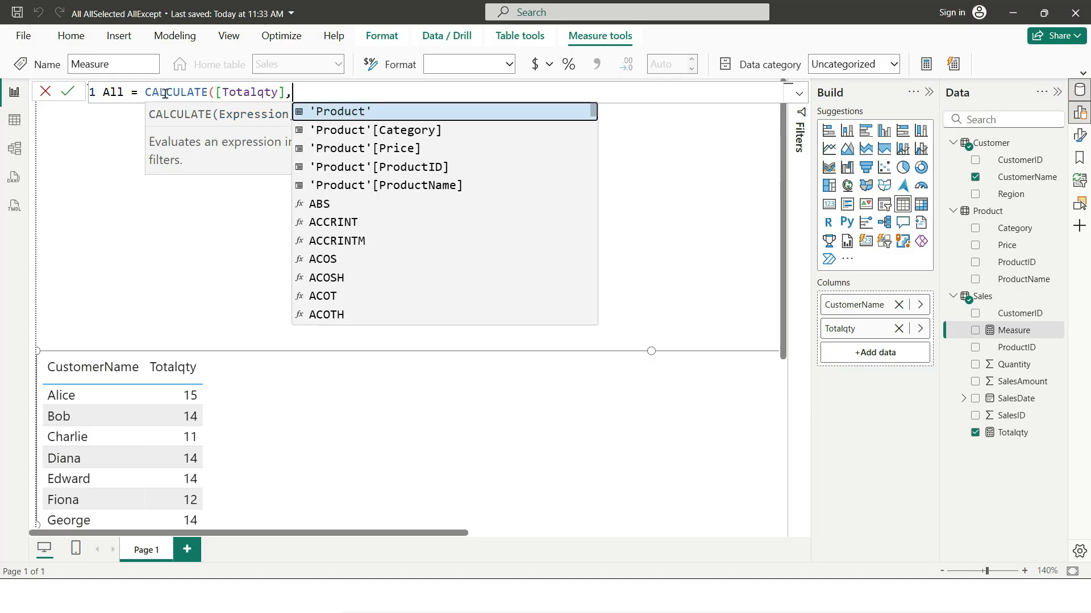
pyautogui.write('all')
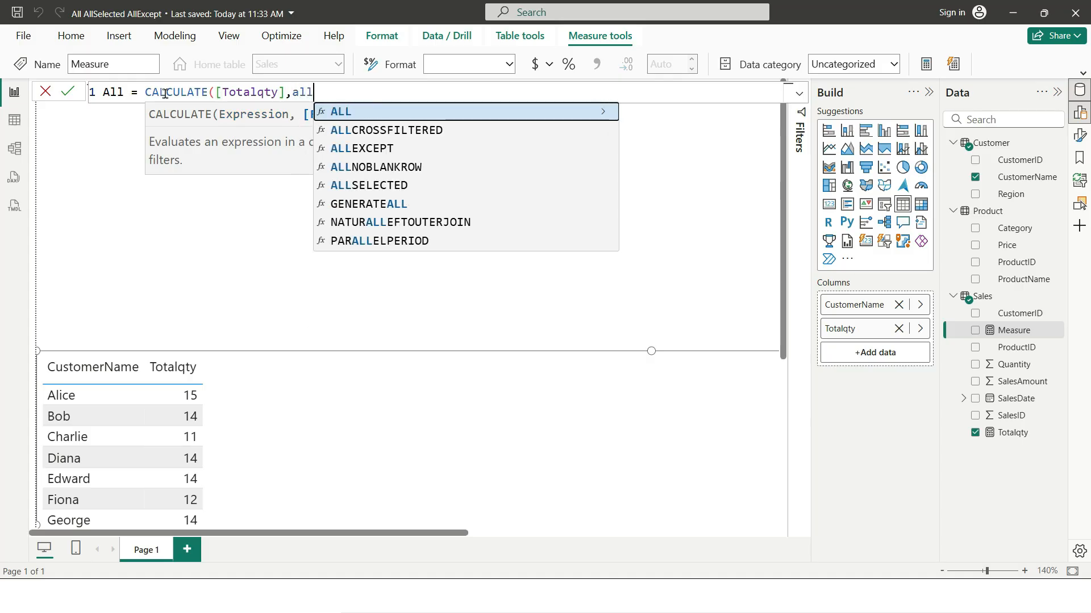
pyautogui.press('Tab')
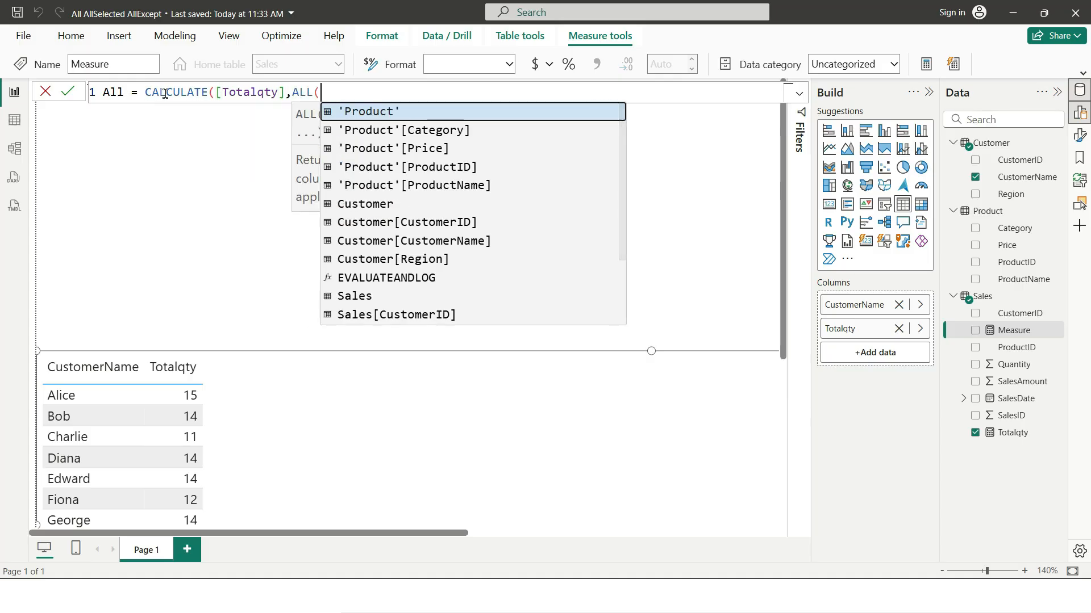
pyautogui.press('Escape')
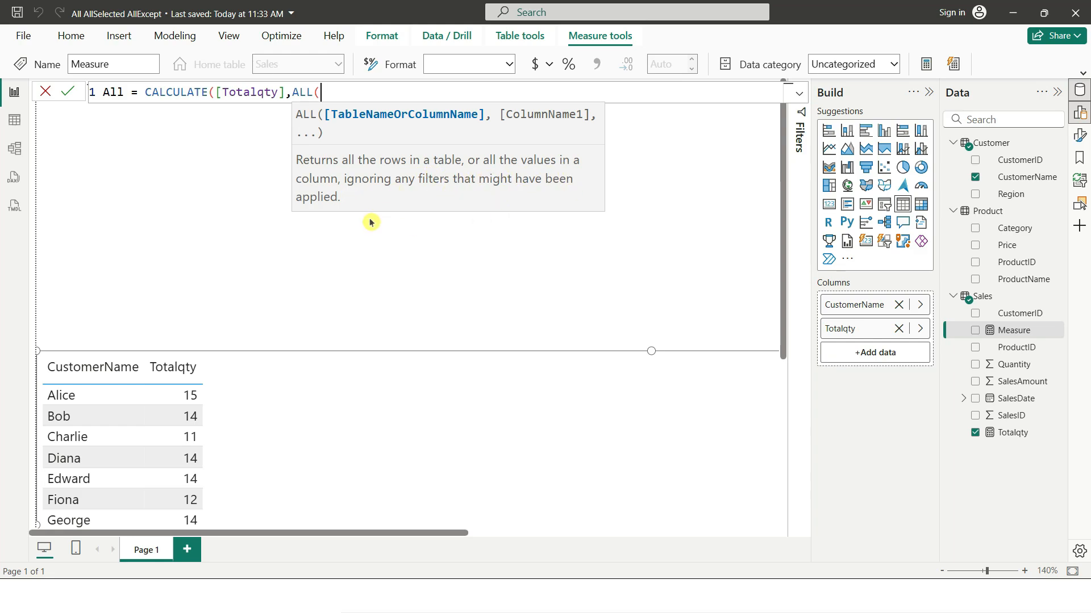
pyautogui.write('c')
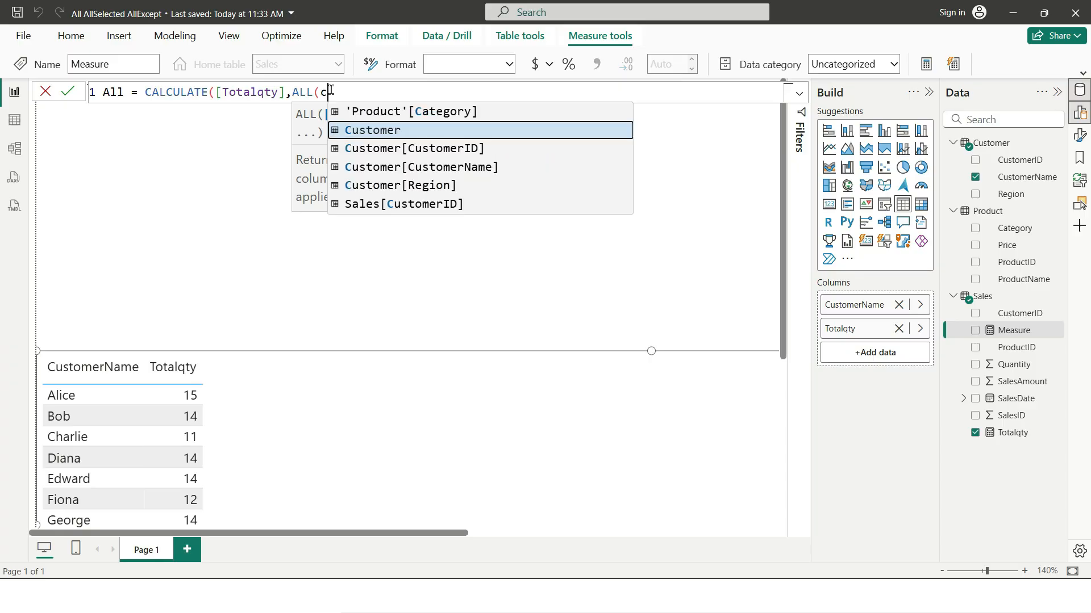
pyautogui.press('Tab')
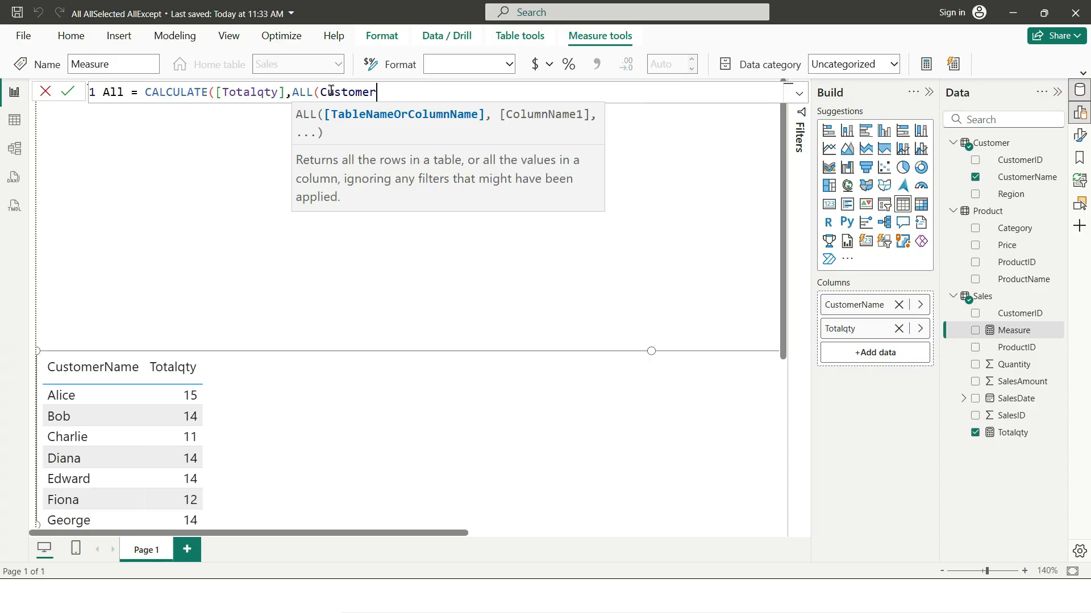
pyautogui.write(')')
pyautogui.press('Return')
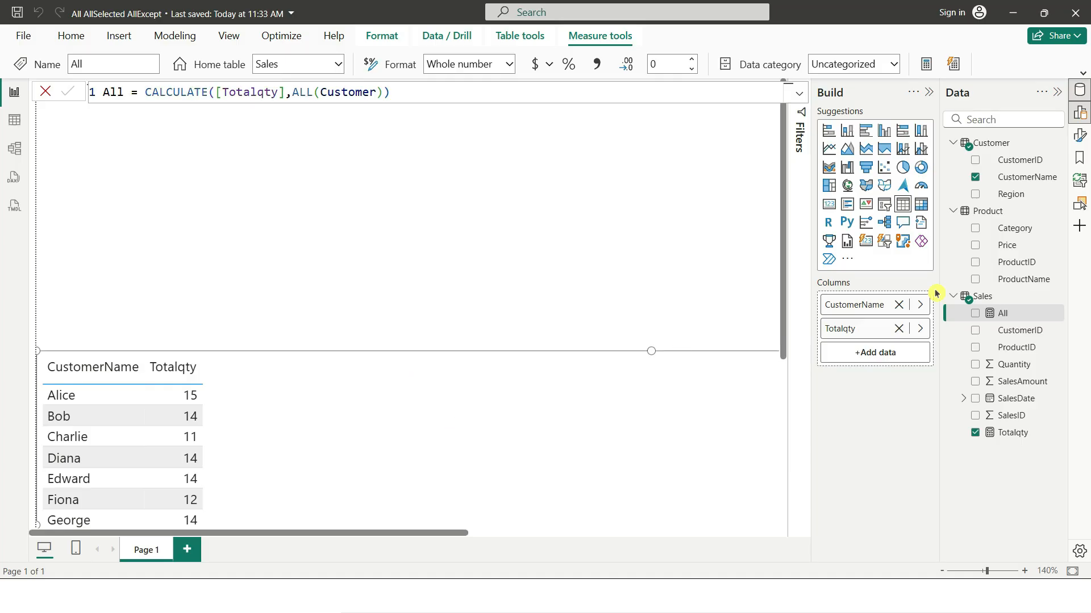
# Add the All measure to the table visual showing CustomerName and Totalqty, and compare it with its formula
pyautogui.click(976, 318)
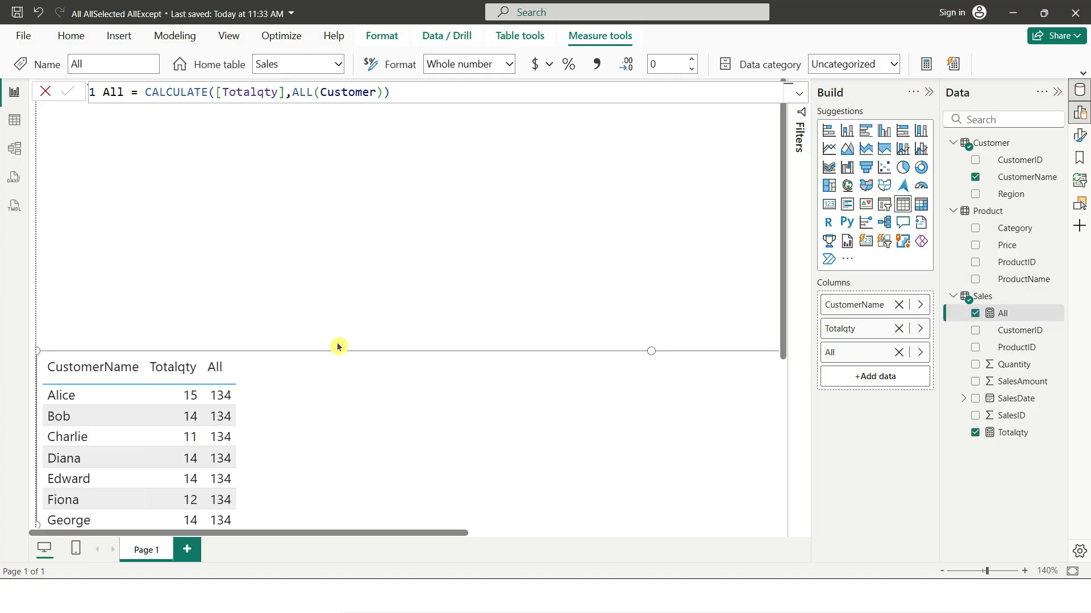
pyautogui.scroll(-3, 329, 330)
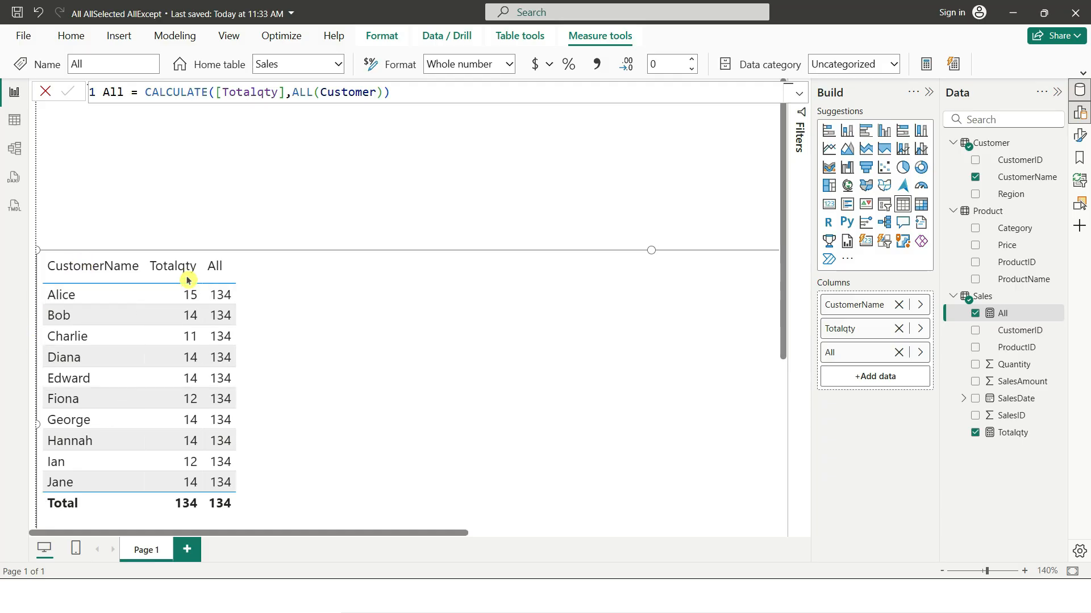
pyautogui.moveTo(225, 94); pyautogui.dragTo(279, 93)
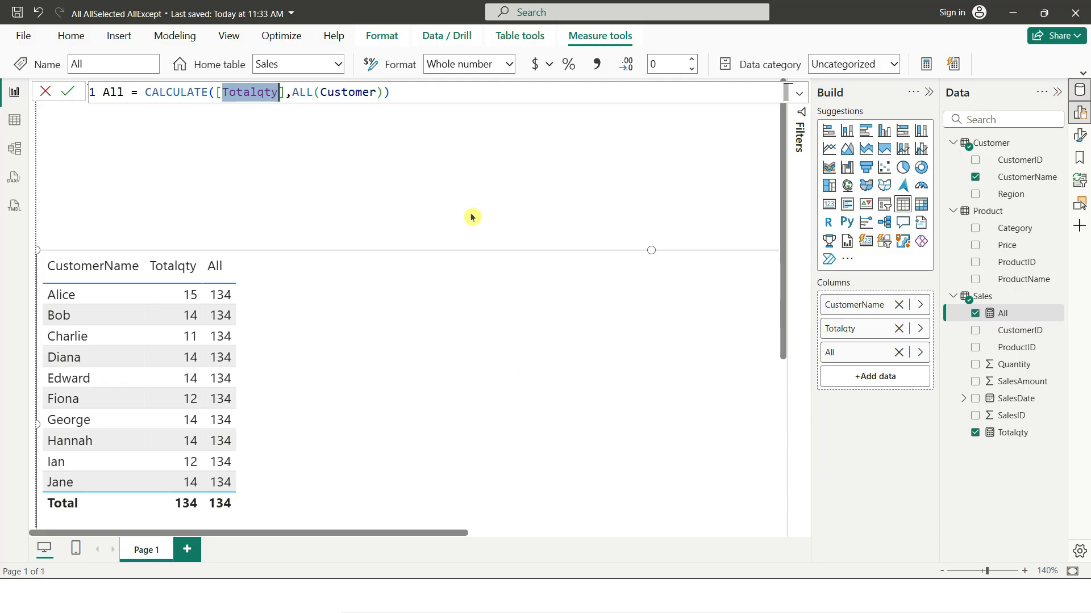
pyautogui.click(386, 190)
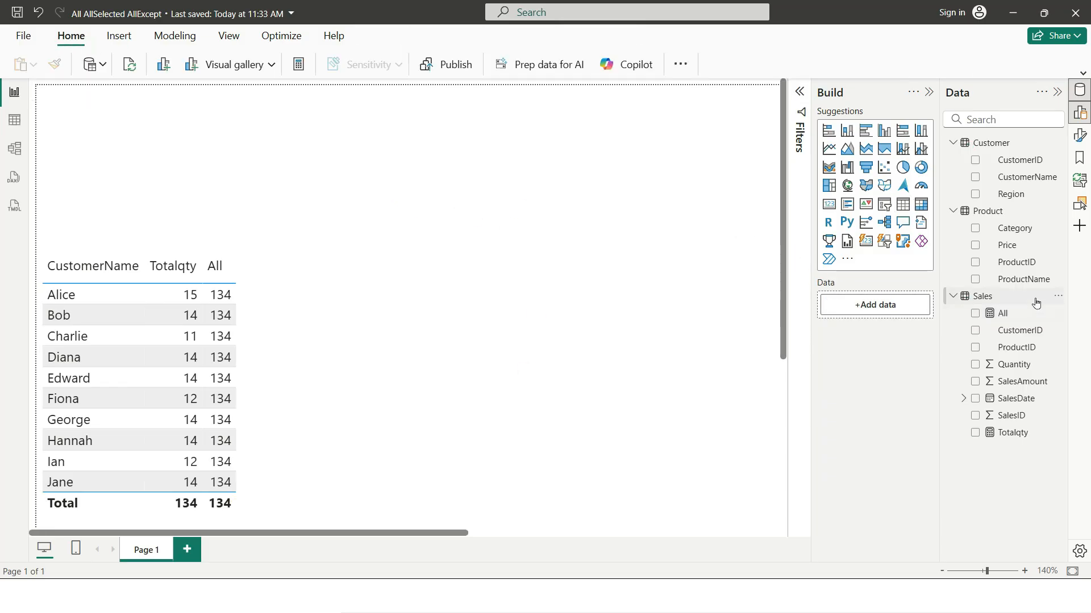
# Create a new measure named allselected in the Sales table
pyautogui.click(1060, 296)
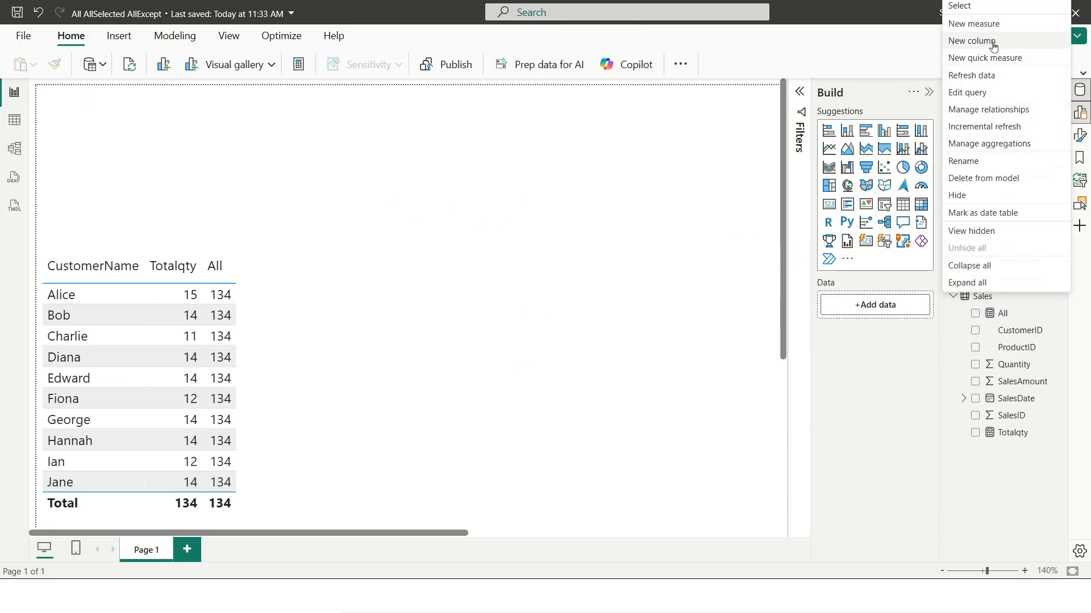
pyautogui.click(989, 25)
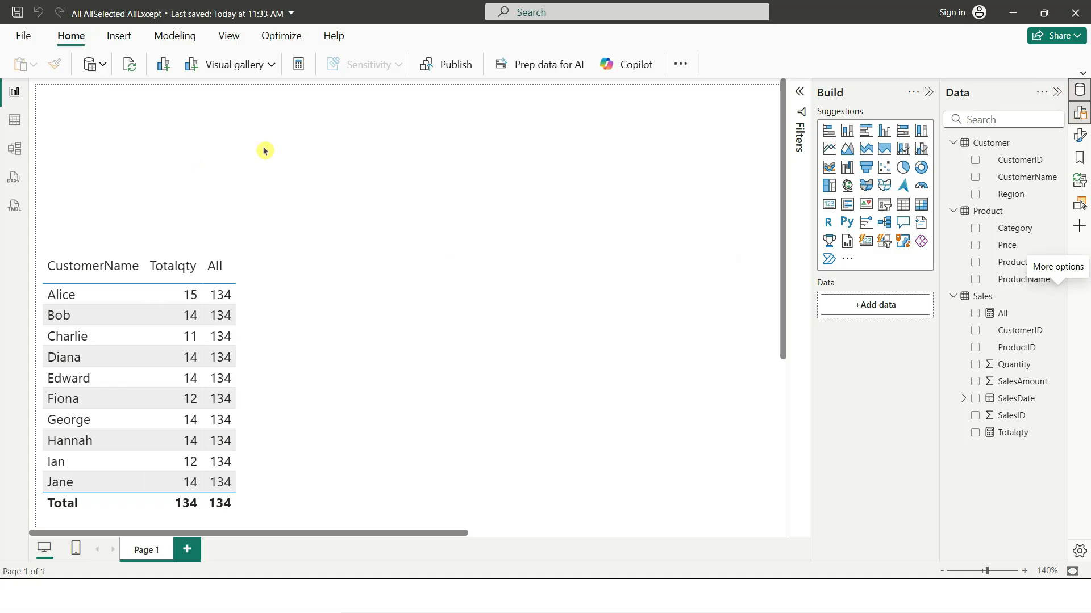
pyautogui.doubleClick(119, 92)
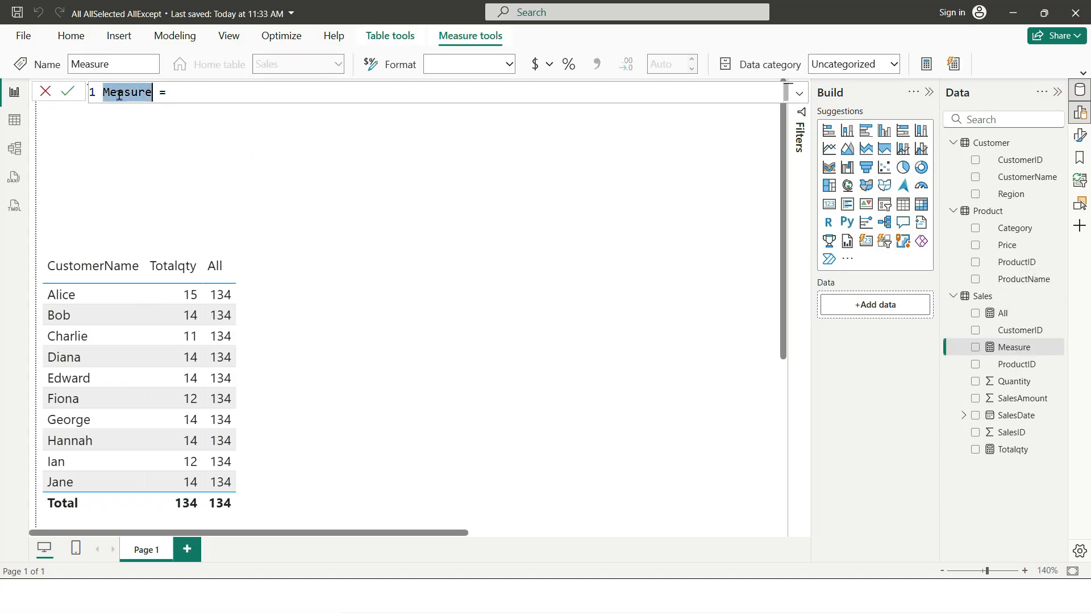
pyautogui.write('alls')
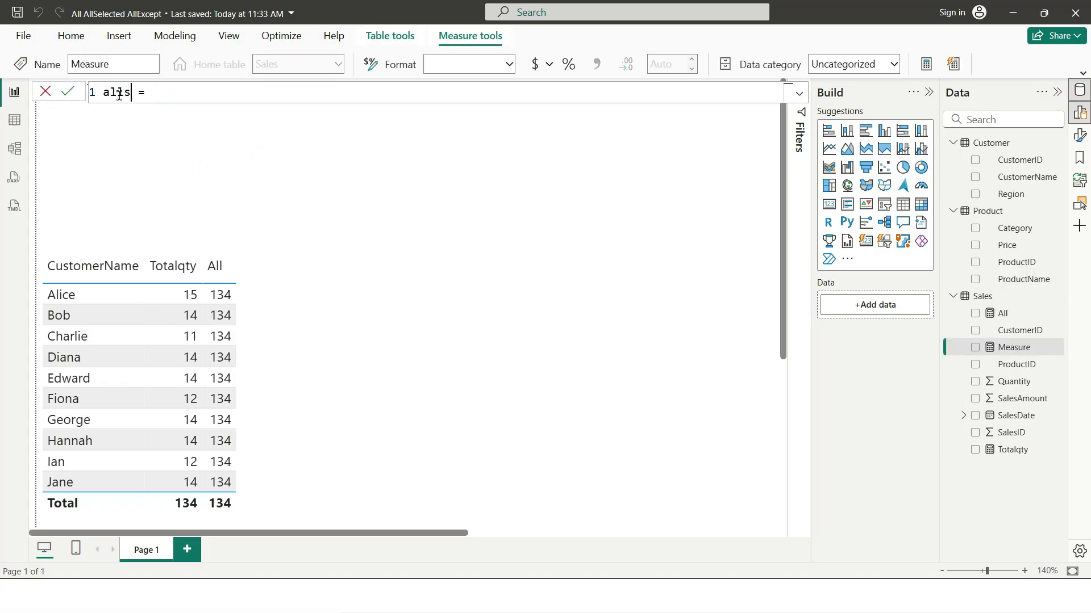
pyautogui.write('elected')
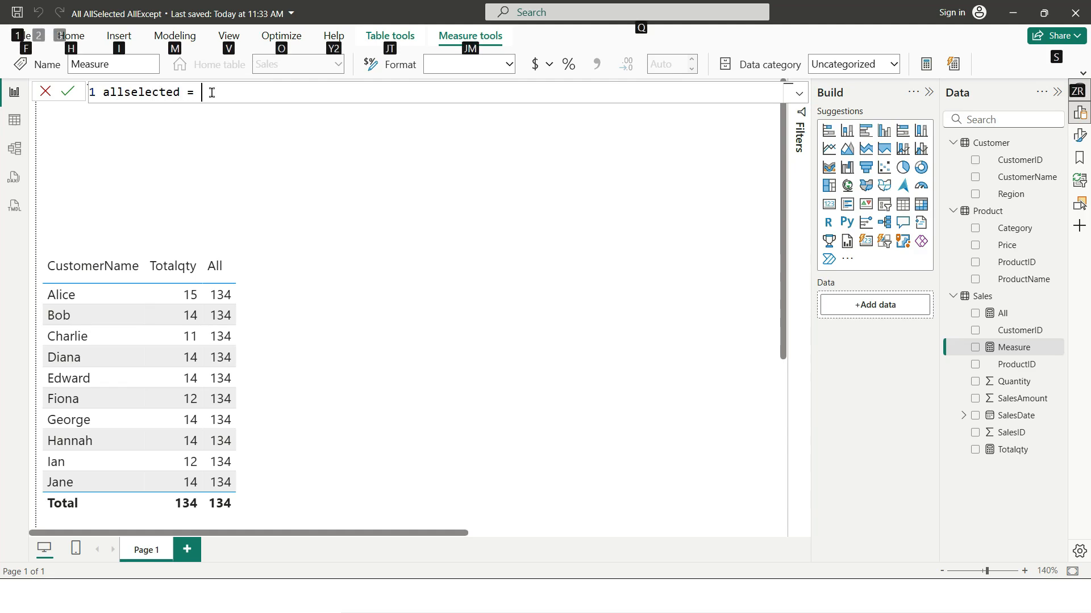
# Switch to the browser to read the description of the DAX ALLSELECTED function on Microsoft Learn, then return to Power BI
pyautogui.hotkey('alt', 'Tab')
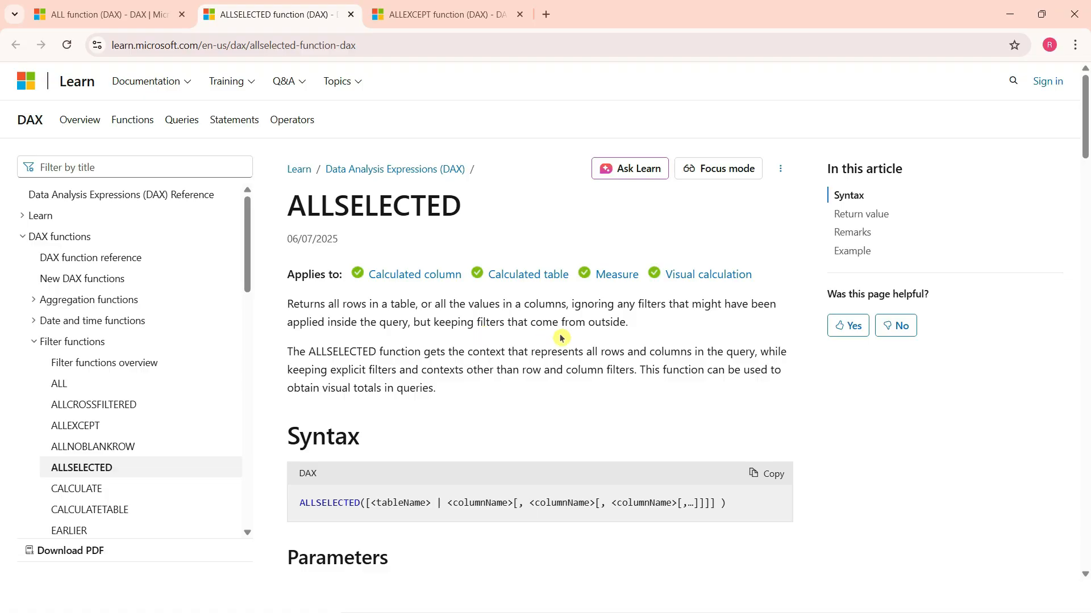
pyautogui.moveTo(287, 352); pyautogui.dragTo(264, 319)
pyautogui.click(303, 323)
pyautogui.moveTo(287, 304); pyautogui.dragTo(629, 323)
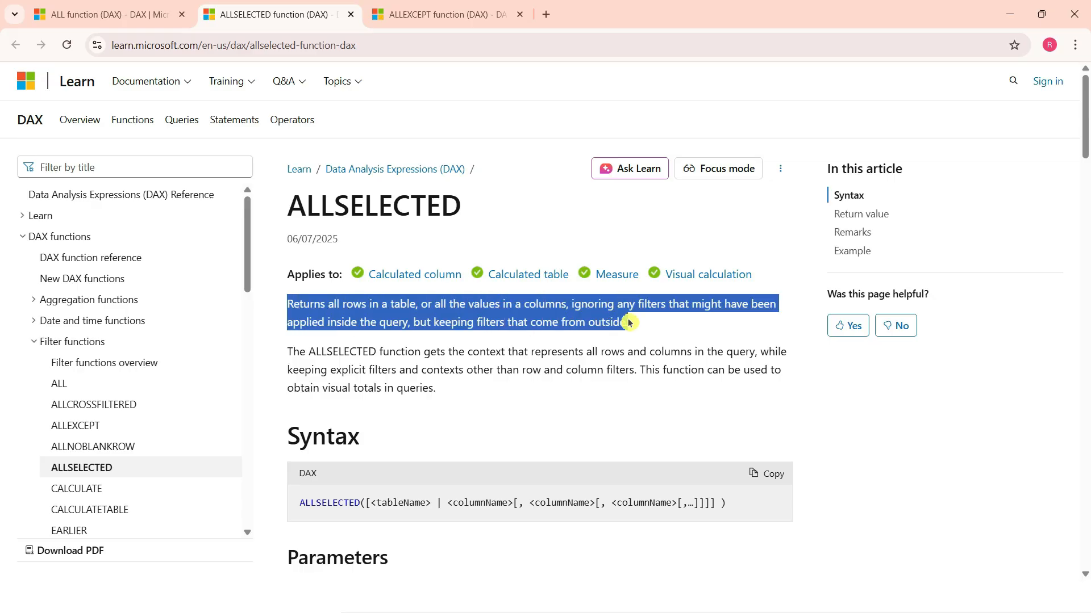
pyautogui.click(379, 524)
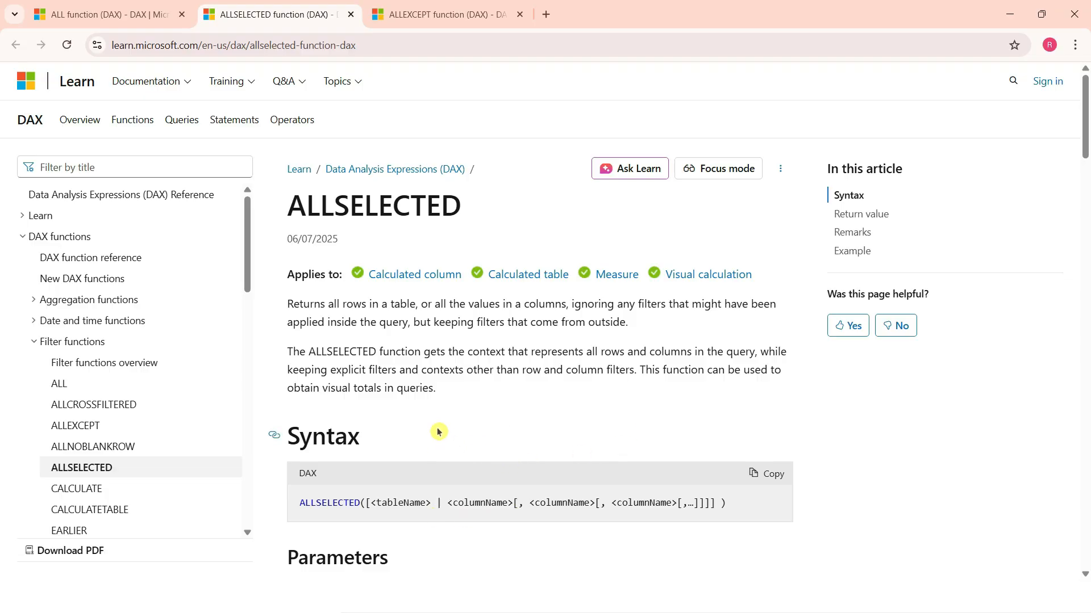
pyautogui.hotkey('alt', 'Tab')
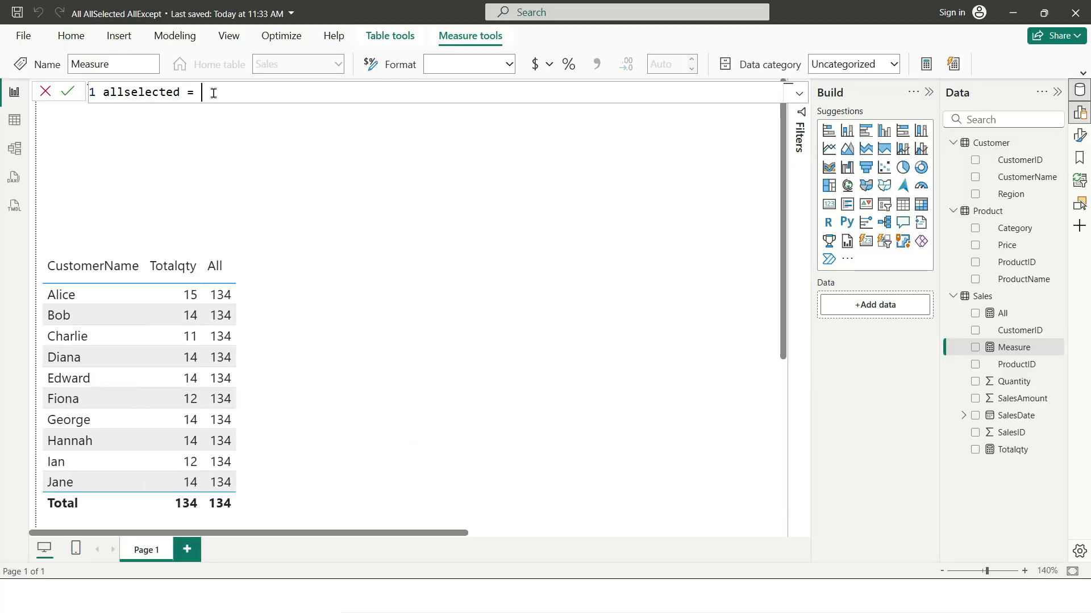
# Define the allselected measure as CALCULATE([Totalqty],ALLSELECTED(Customer)), commit it, and add it to the customer table visual
pyautogui.write('C')
pyautogui.press('Tab')
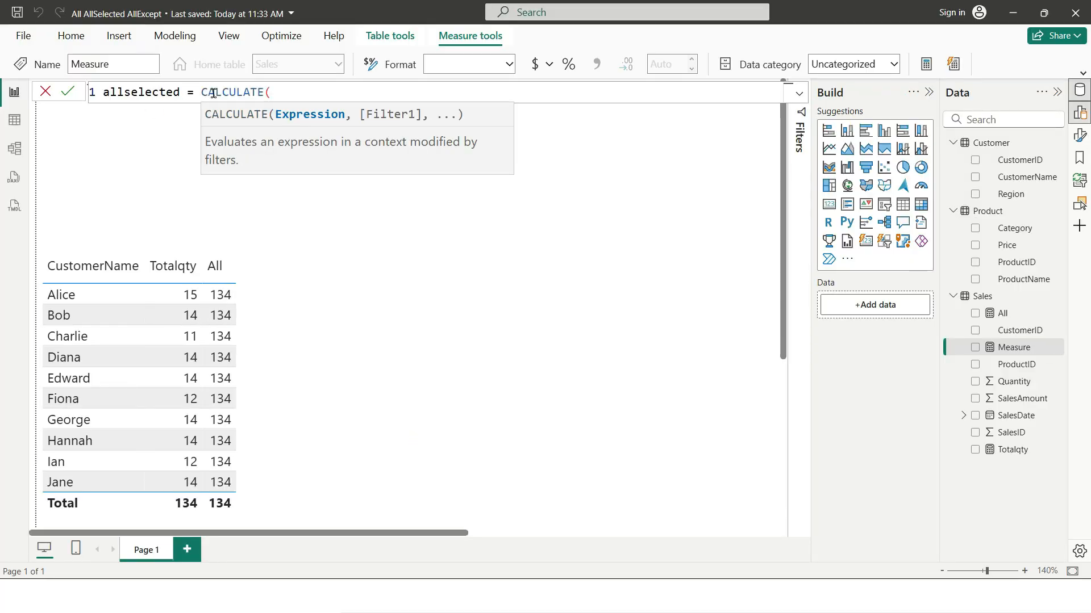
pyautogui.write('to')
pyautogui.press('Tab')
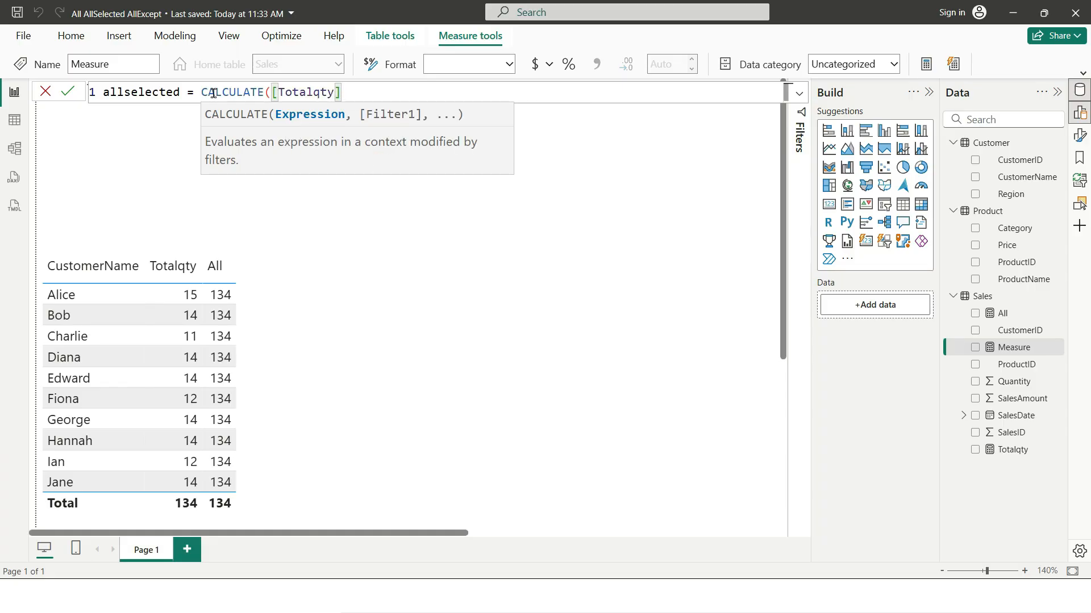
pyautogui.write(',')
pyautogui.write('all')
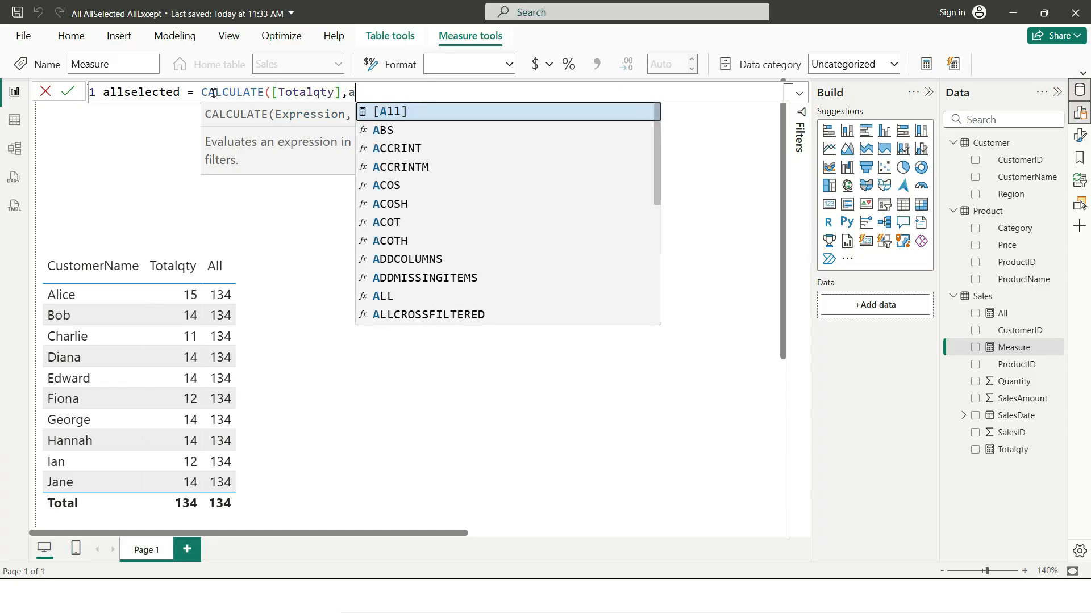
pyautogui.press('Down')
pyautogui.press('Down')
pyautogui.press('Down')
pyautogui.press('Down')
pyautogui.press('Down')
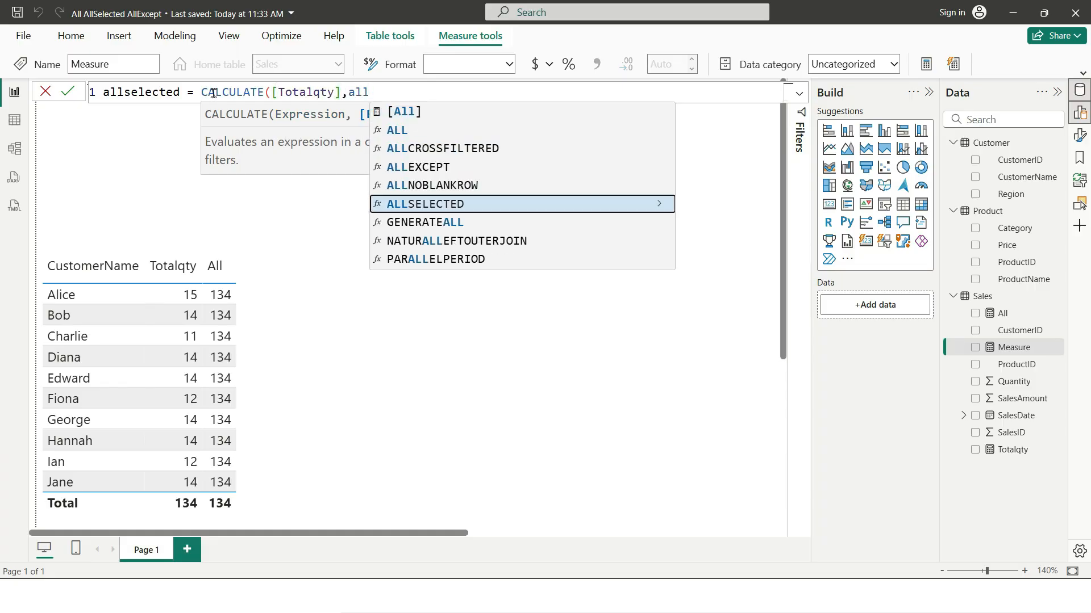
pyautogui.press('Tab')
pyautogui.press('Escape')
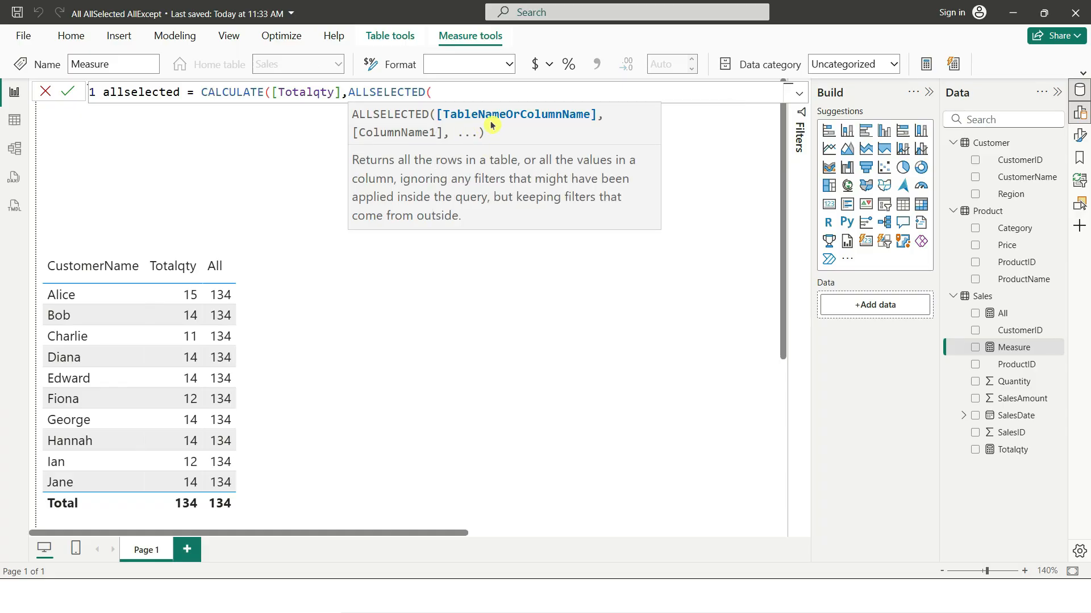
pyautogui.write('cu')
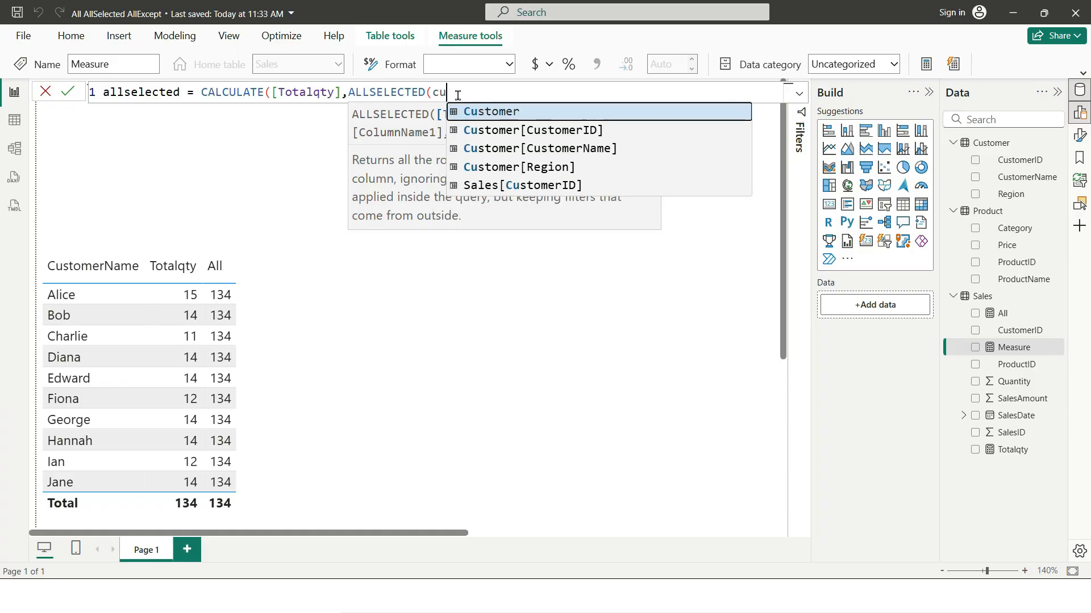
pyautogui.press('Tab')
pyautogui.write(')')
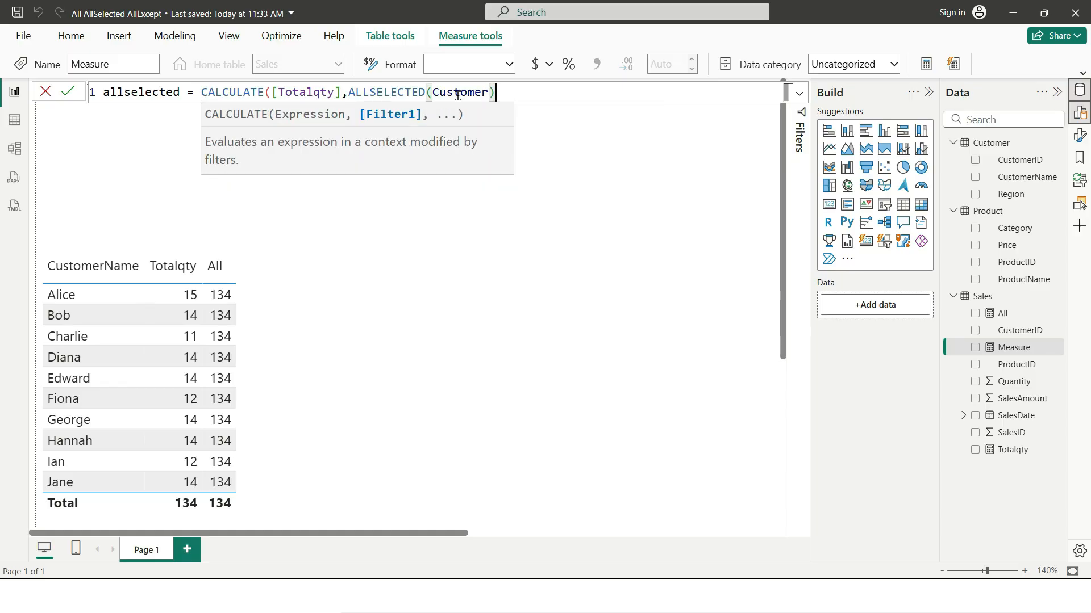
pyautogui.click(459, 98)
pyautogui.press('Return')
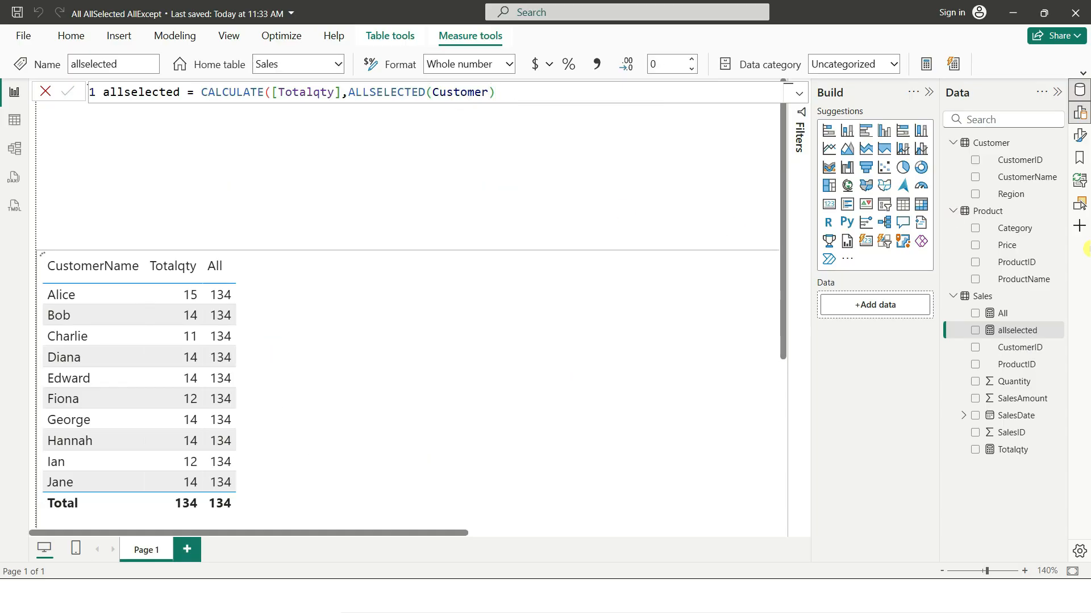
pyautogui.click(975, 331)
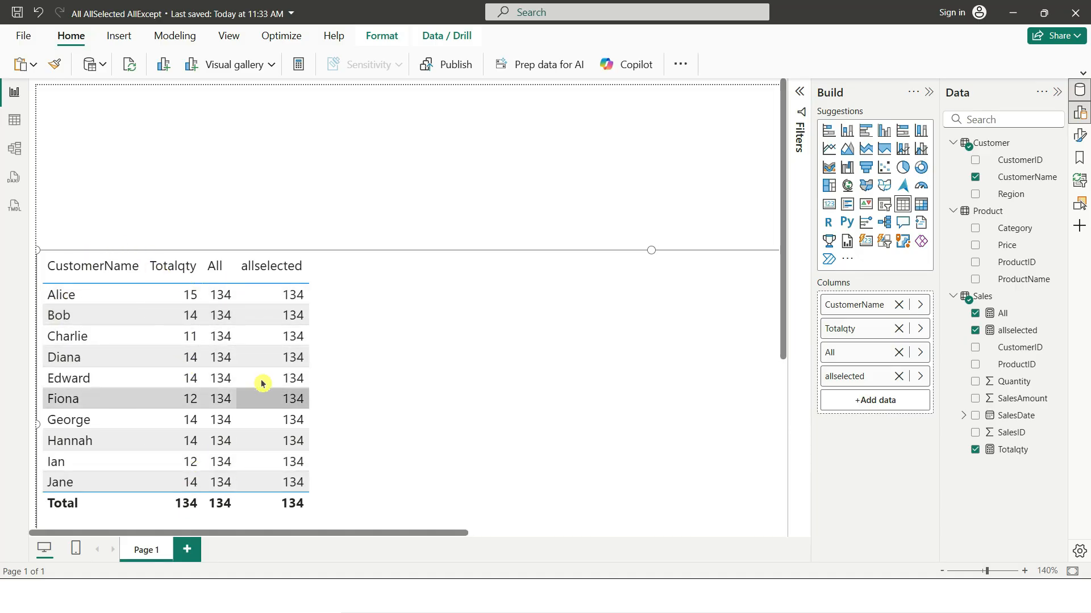
# Add a CustomerName slicer above the table visual and filter it to the first customer in the list
pyautogui.click(508, 172)
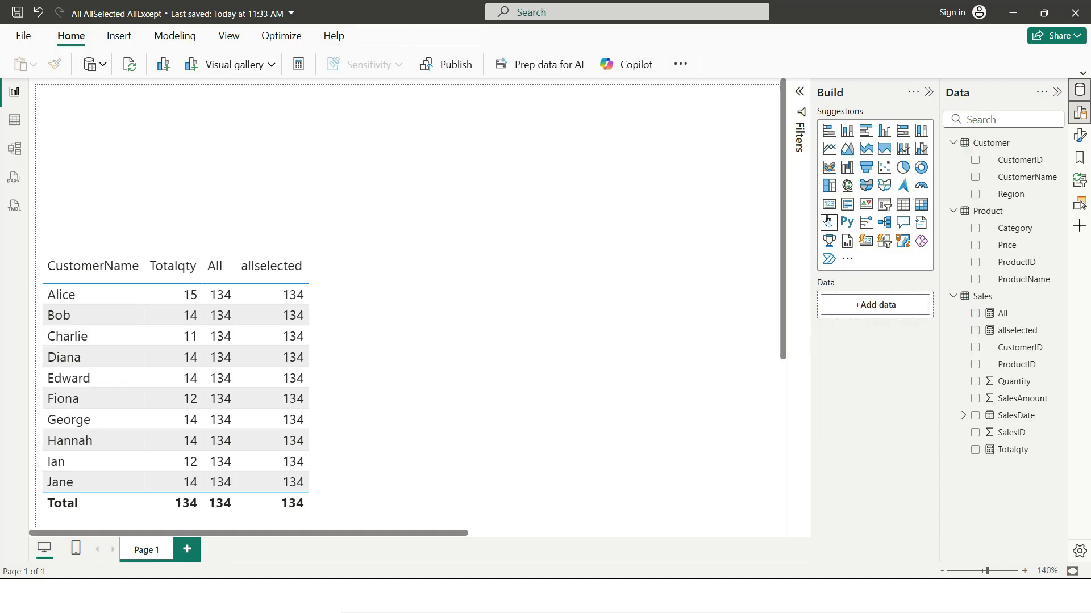
pyautogui.click(880, 206)
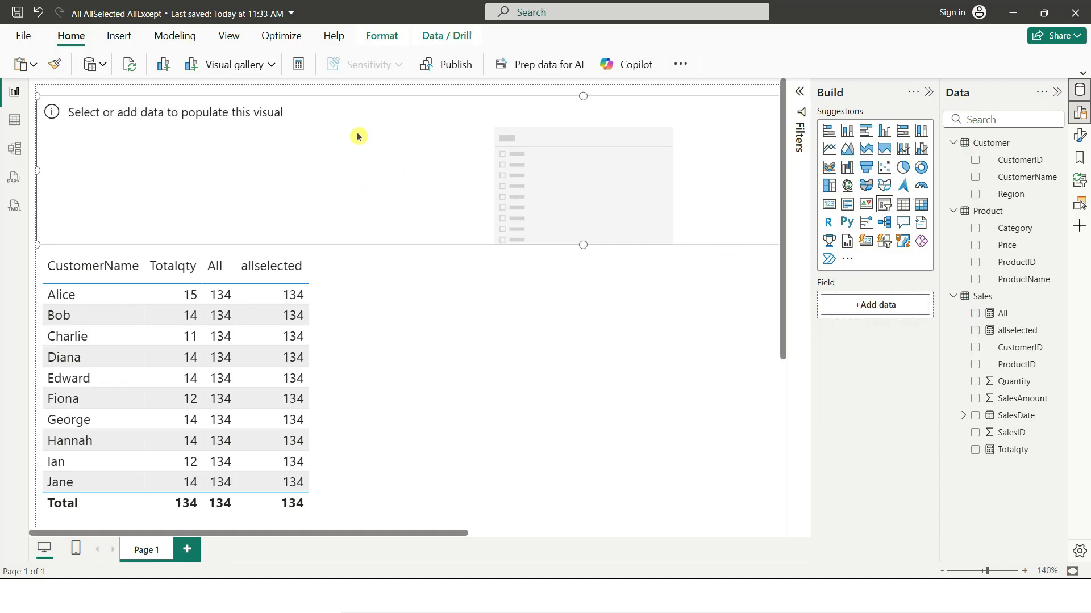
pyautogui.click(977, 178)
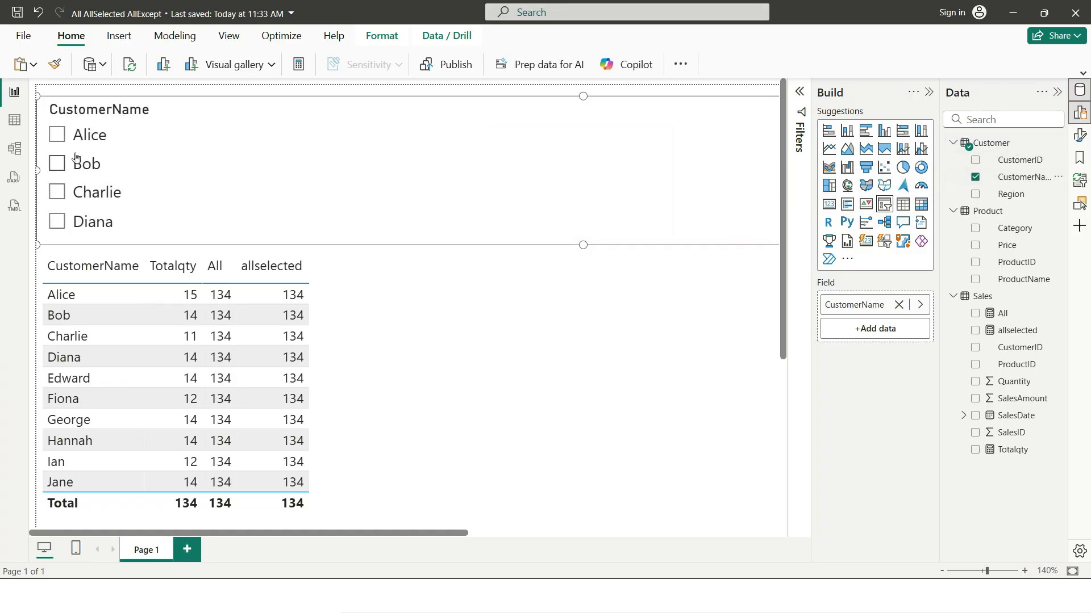
pyautogui.click(56, 135)
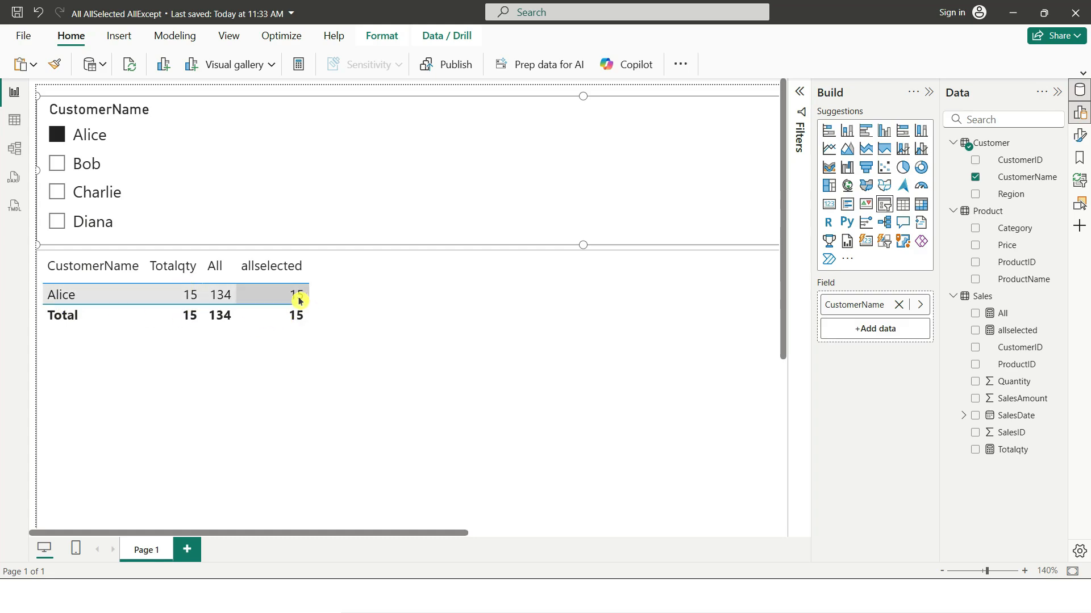
# Show the allselected formula and check in the browser which filters ALLSELECTED ignores inside the query, then return to Power BI
pyautogui.click(1017, 329)
pyautogui.hotkey('alt', 'Tab')
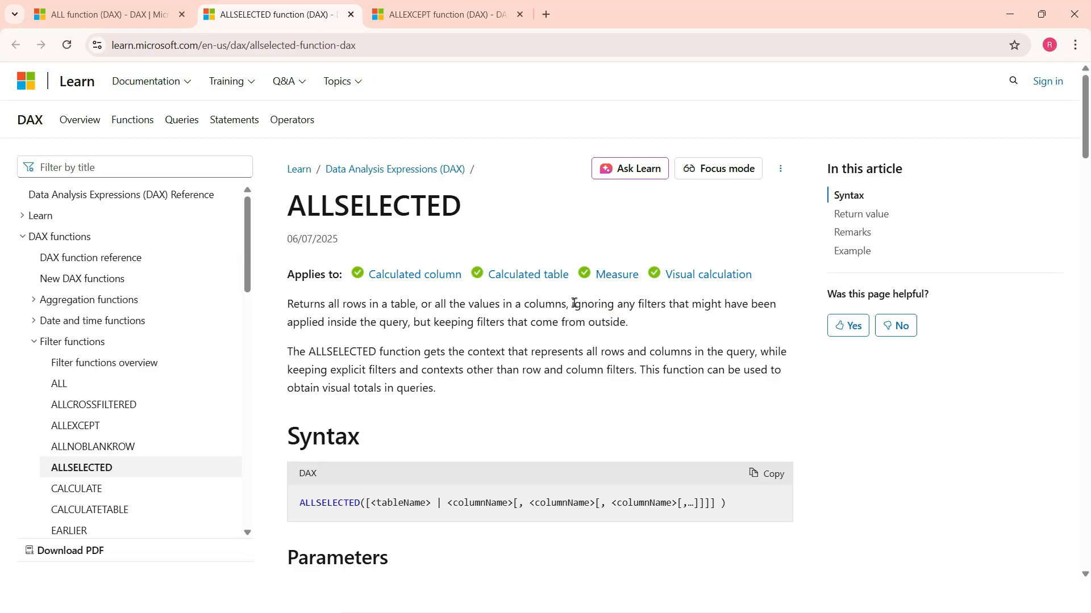
pyautogui.moveTo(574, 303); pyautogui.dragTo(411, 329)
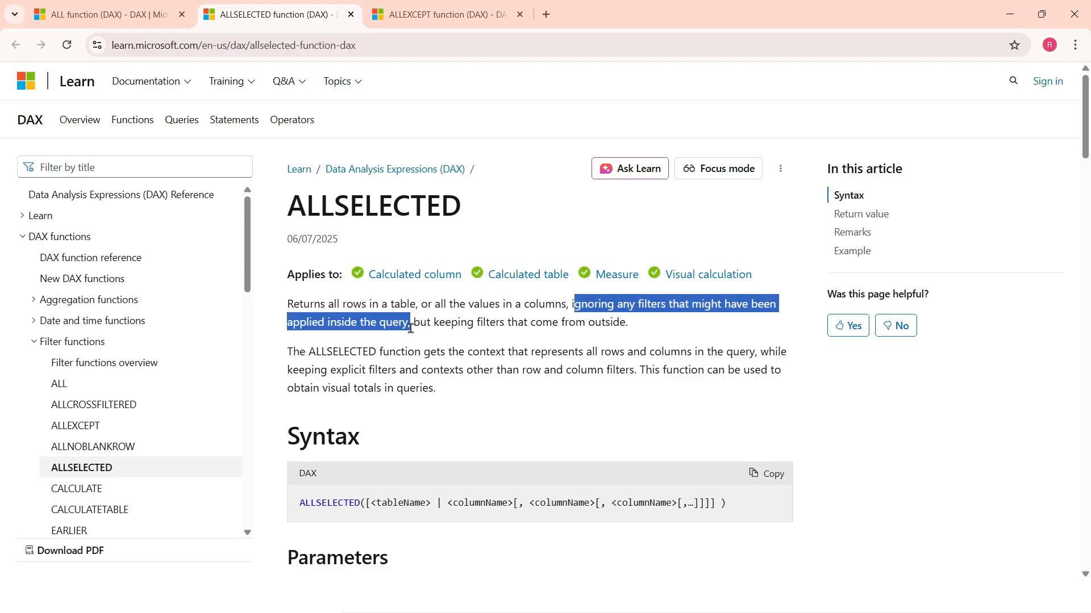
pyautogui.hotkey('alt', 'Tab')
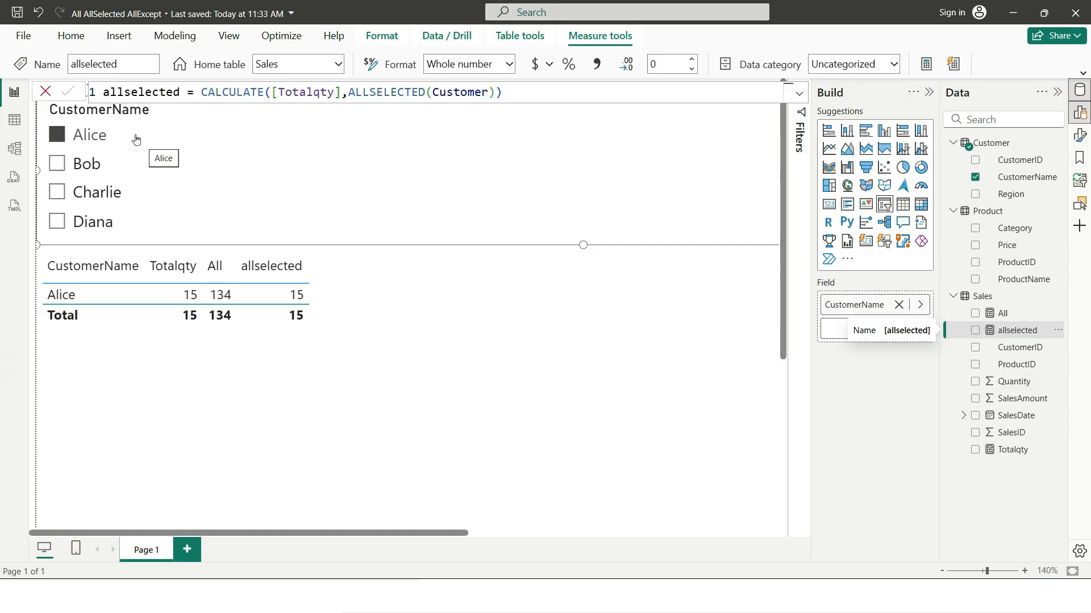
# Filter the slicer to the second customer and finally the fourth, and reread the ALLSELECTED description in the browser
pyautogui.click(56, 165)
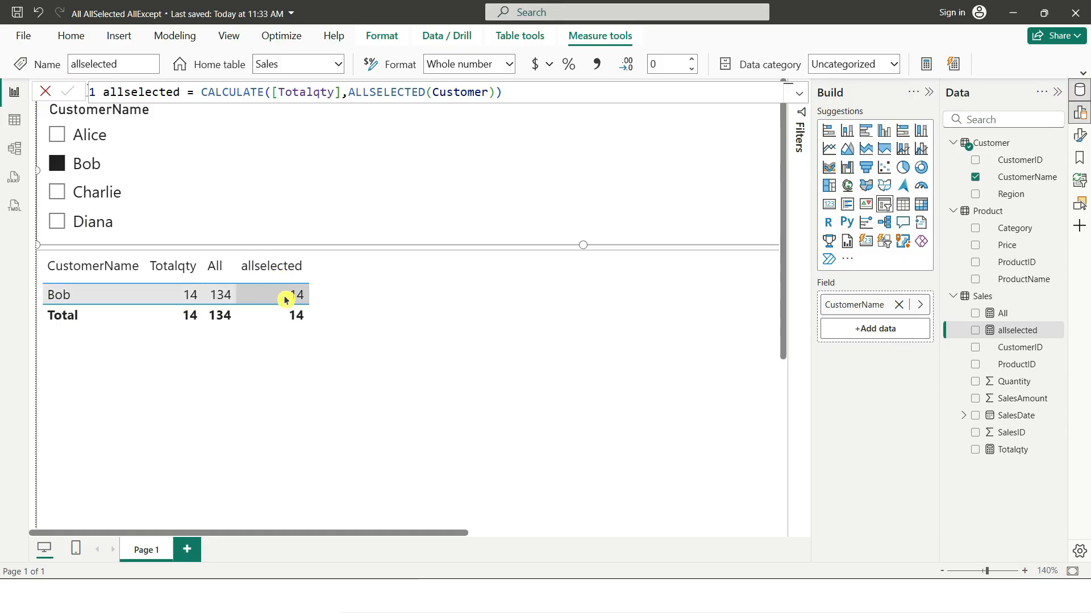
pyautogui.click(324, 214)
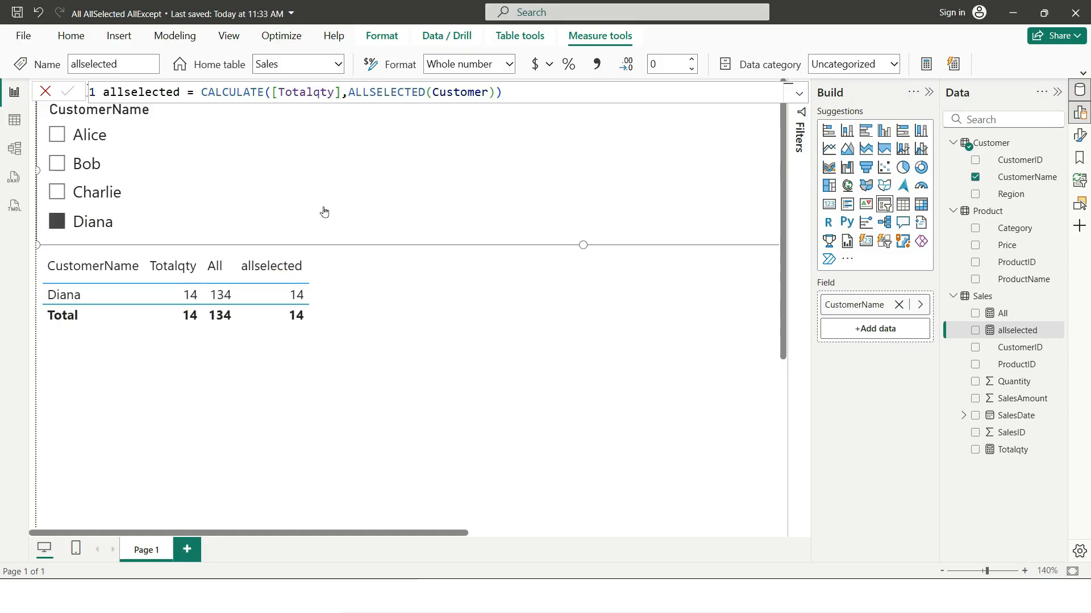
pyautogui.hotkey('alt', 'Tab')
pyautogui.moveTo(289, 303); pyautogui.dragTo(636, 327)
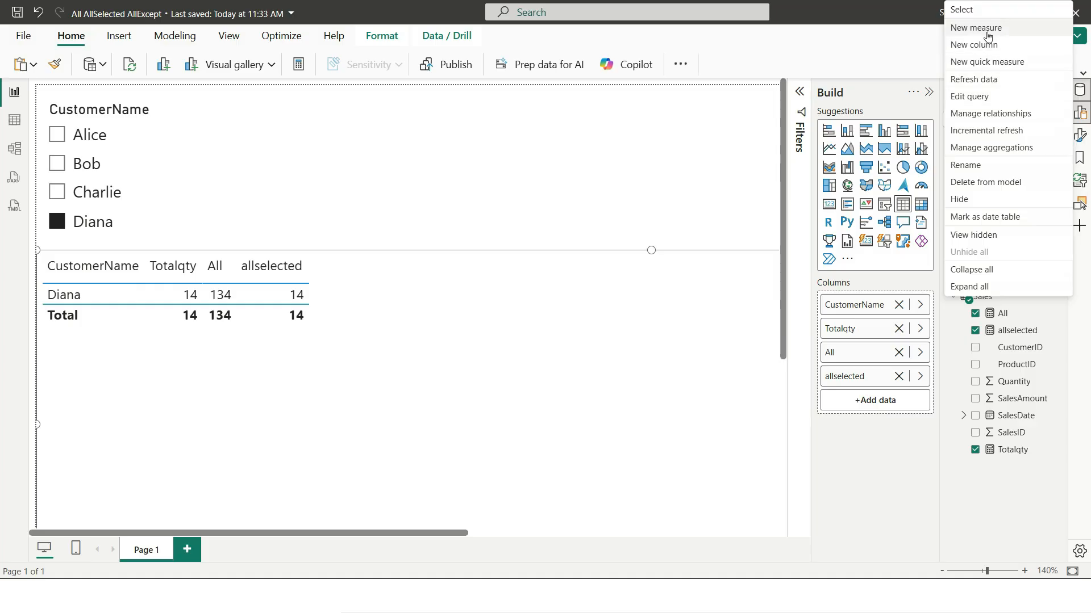
# Return to Power BI and create a new measure in the Sales table, named after the ALLEXCEPT function
pyautogui.click(987, 35)
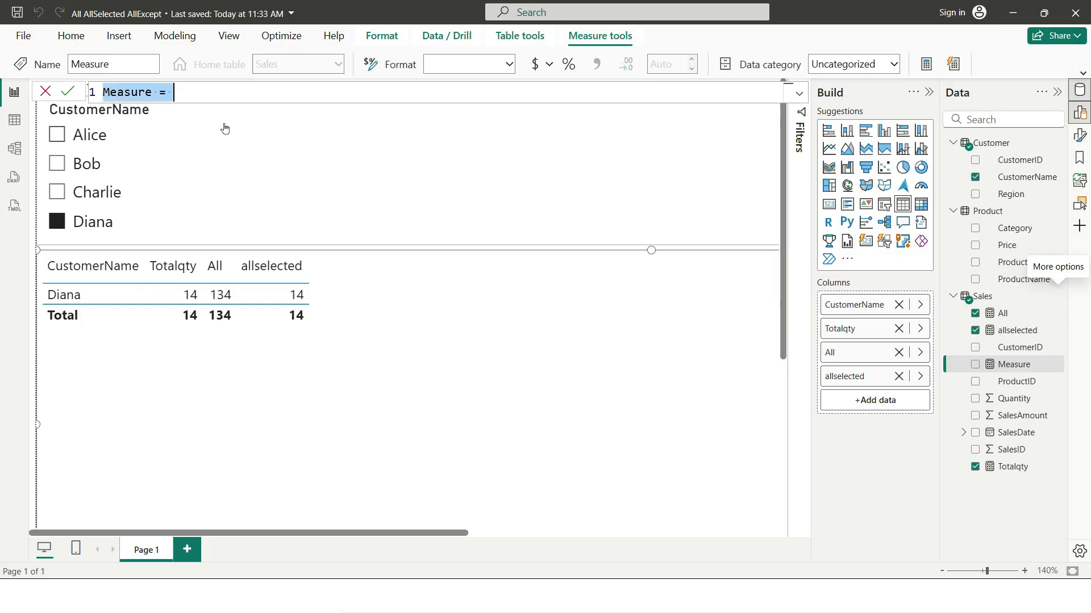
pyautogui.write('all')
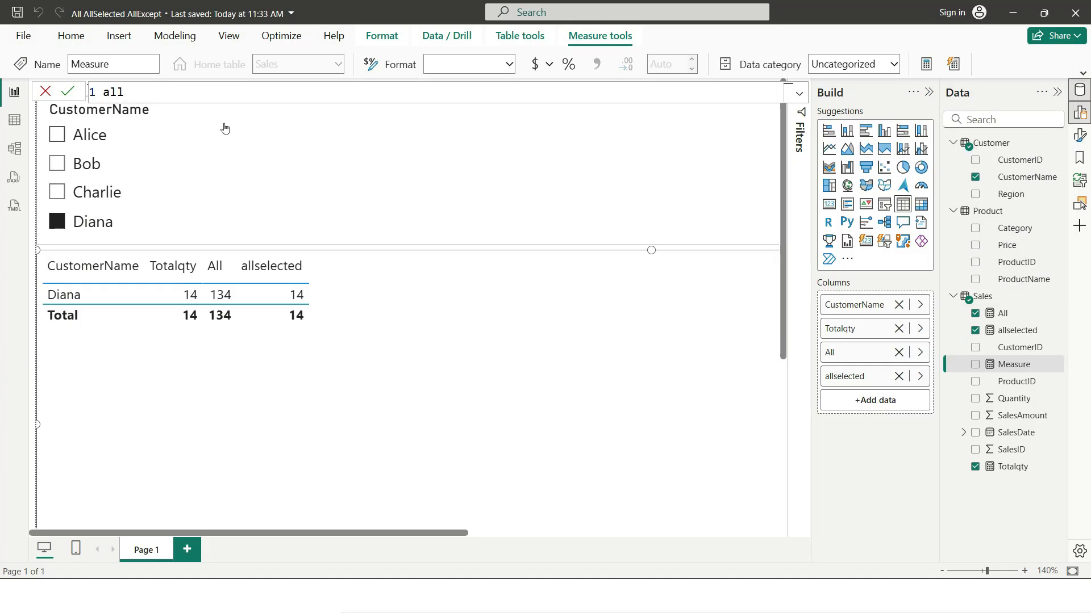
pyautogui.write('exce')
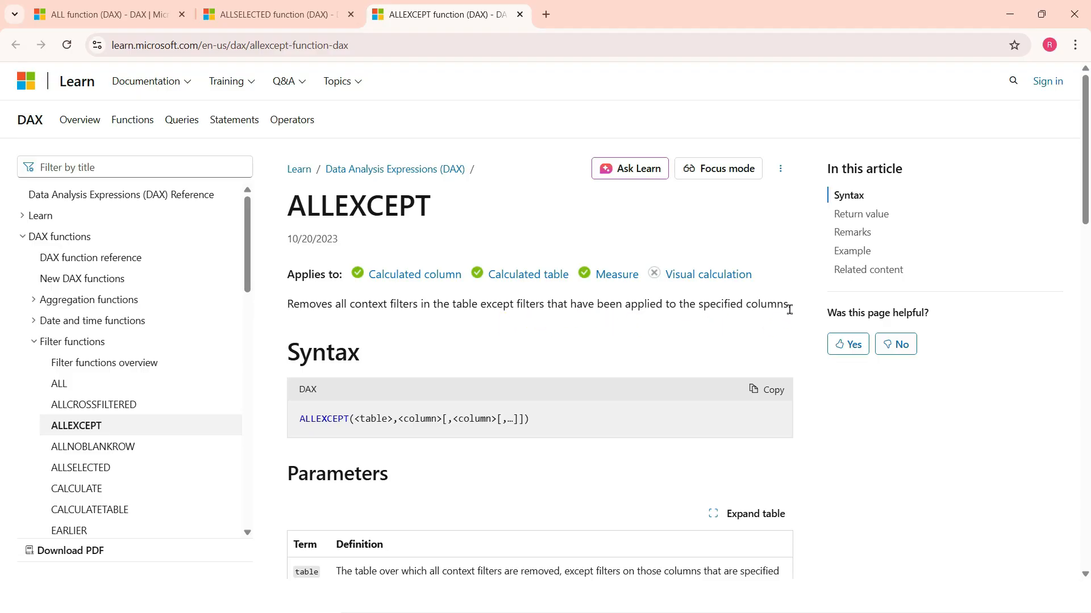
# Switch to the browser to read the Microsoft Learn description of ALLEXCEPT and compare it with the ALLSELECTED page
pyautogui.moveTo(794, 307); pyautogui.dragTo(288, 307)
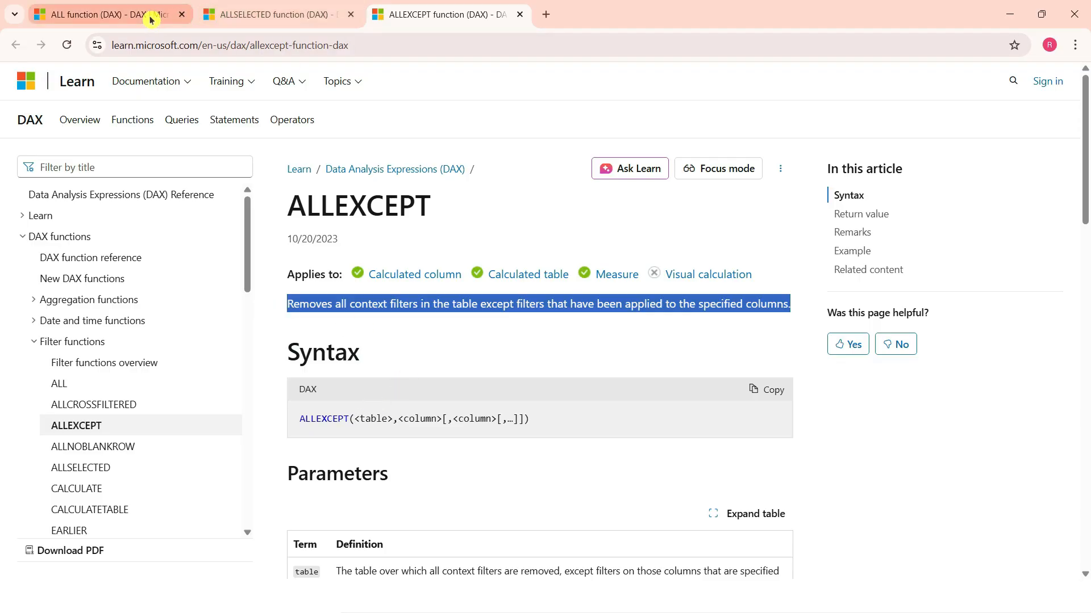
pyautogui.moveTo(150, 19)
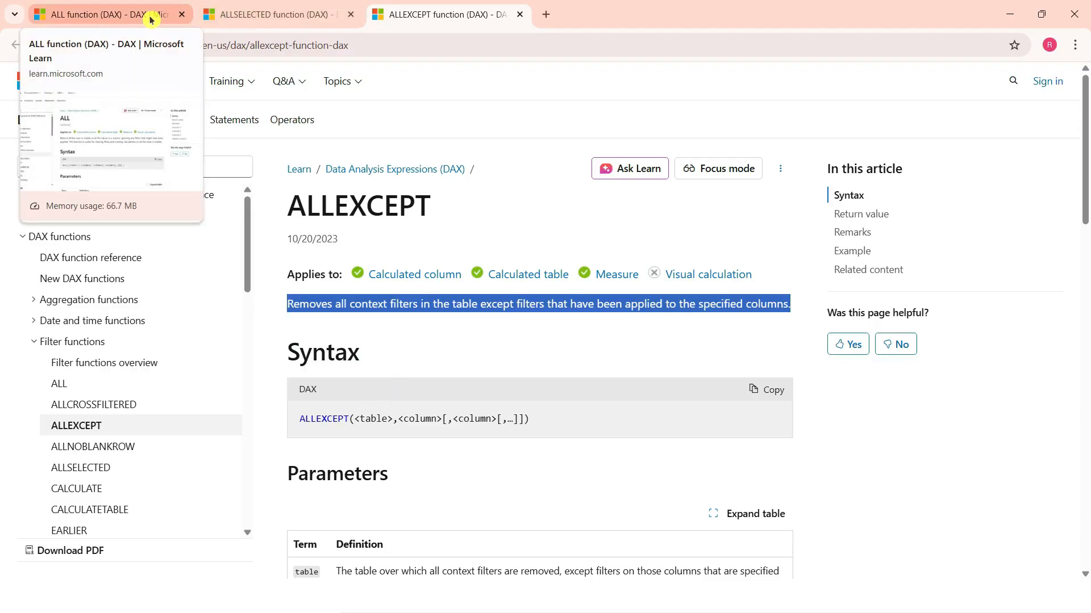
pyautogui.click(284, 16)
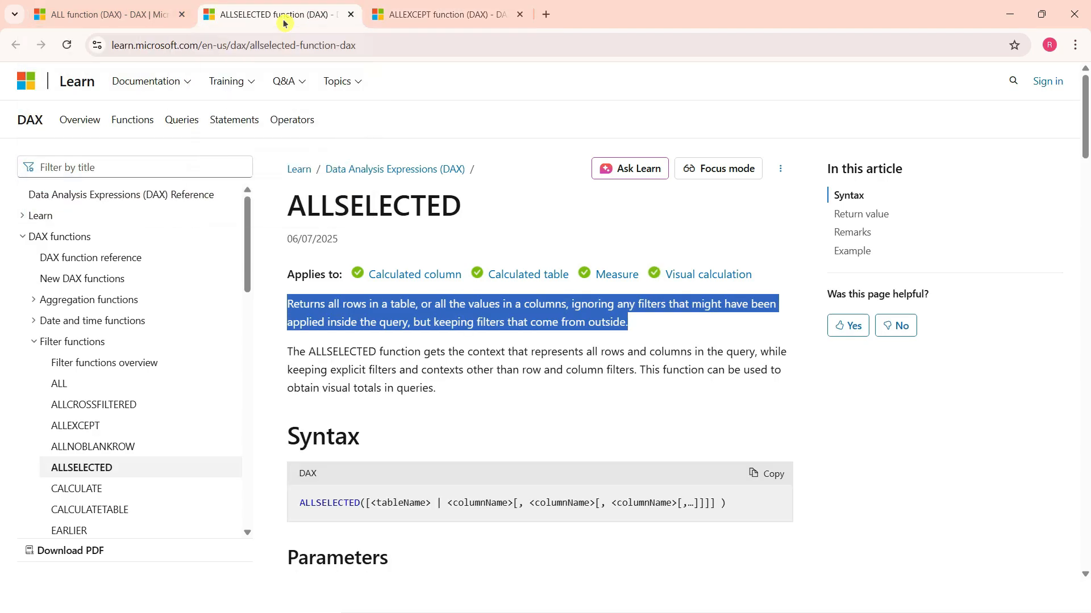
pyautogui.click(452, 15)
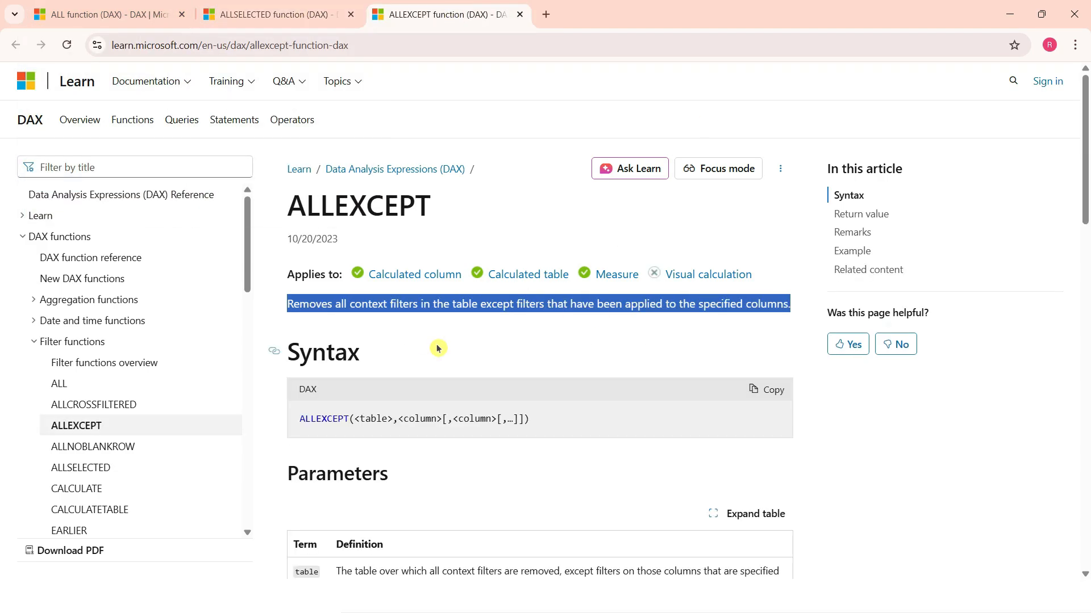
# Examine the table and column arguments in the ALLEXCEPT syntax, and return to Power BI
pyautogui.click(448, 365)
pyautogui.moveTo(358, 421); pyautogui.dragTo(437, 421)
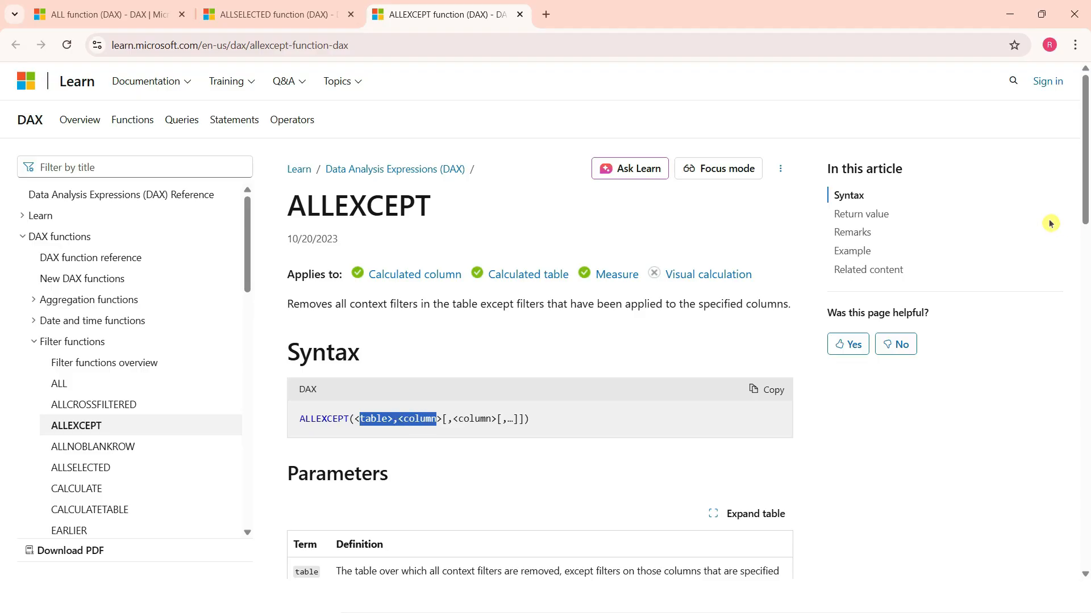
pyautogui.hotkey('alt', 'Tab')
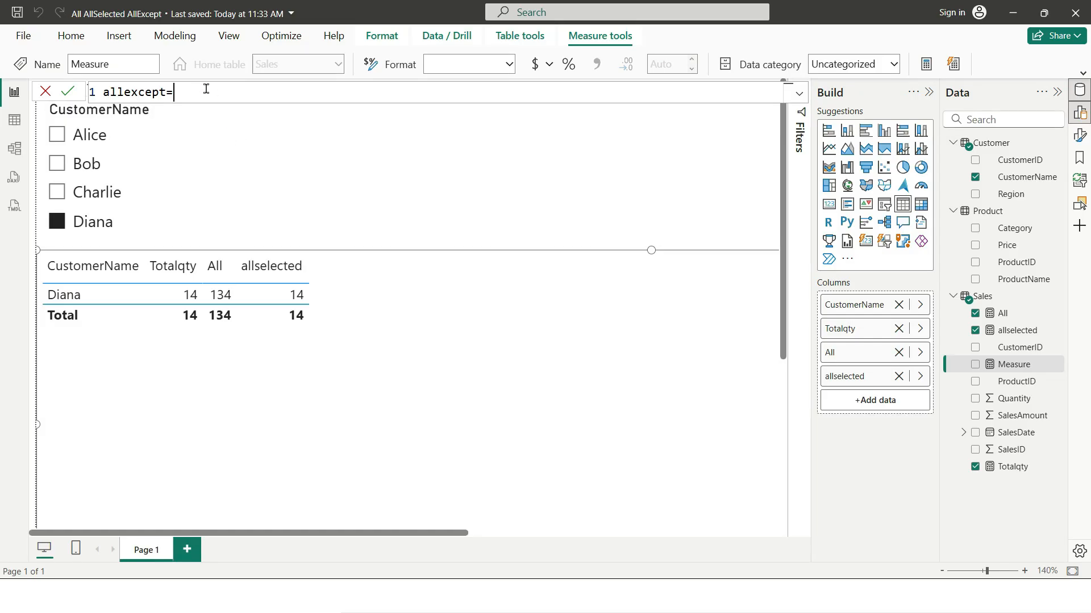
# Begin the allexcept measure's expression with CALCULATE and the [Totalqty] measure
pyautogui.write('c')
pyautogui.press('Tab')
pyautogui.write('t')
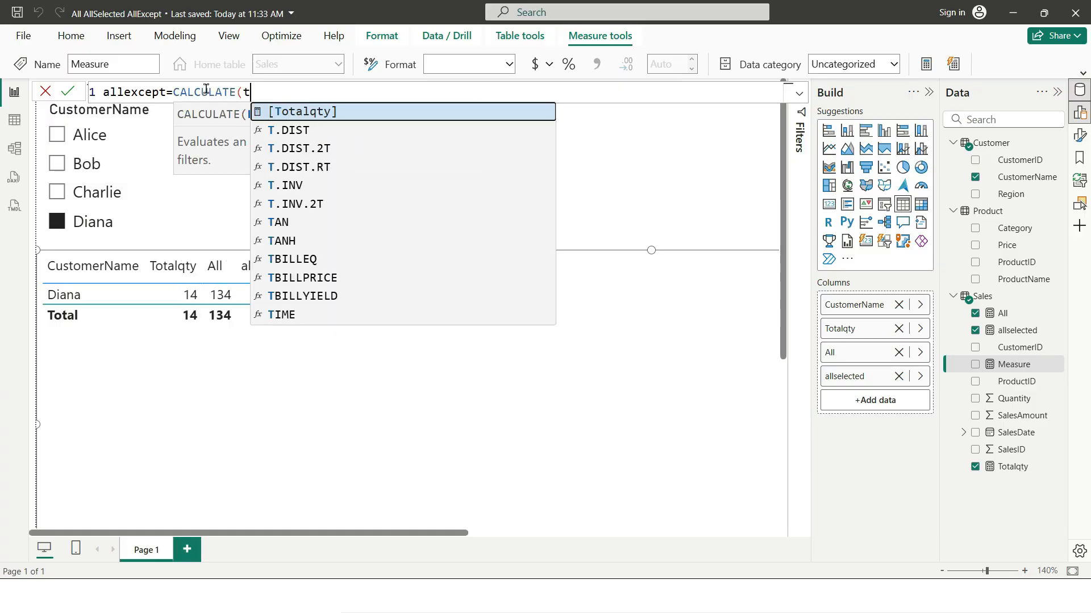
pyautogui.write('o')
pyautogui.press('Tab')
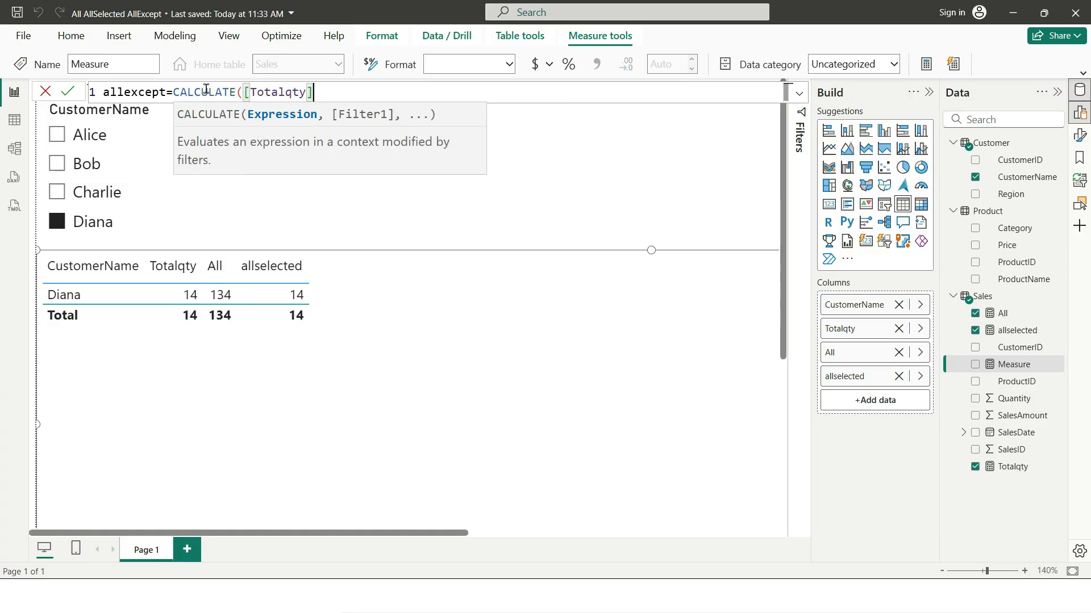
# Add ALLEXCEPT as the filter argument of CALCULATE, with Customer as its table
pyautogui.write(',all')
pyautogui.press('Down')
pyautogui.press('Down')
pyautogui.press('Down')
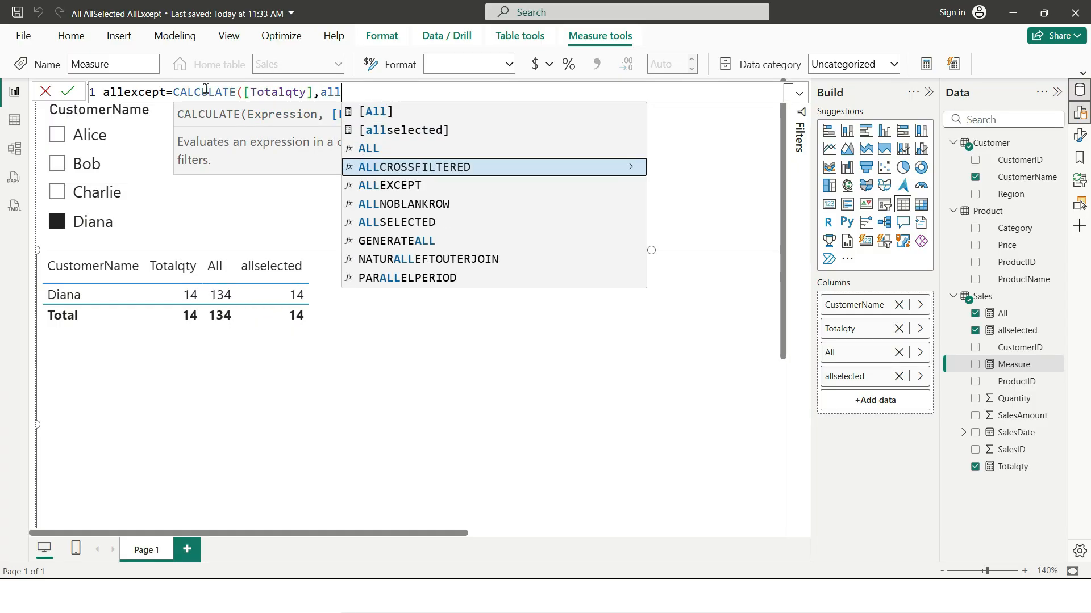
pyautogui.press('Down')
pyautogui.press('Tab')
pyautogui.press('Escape')
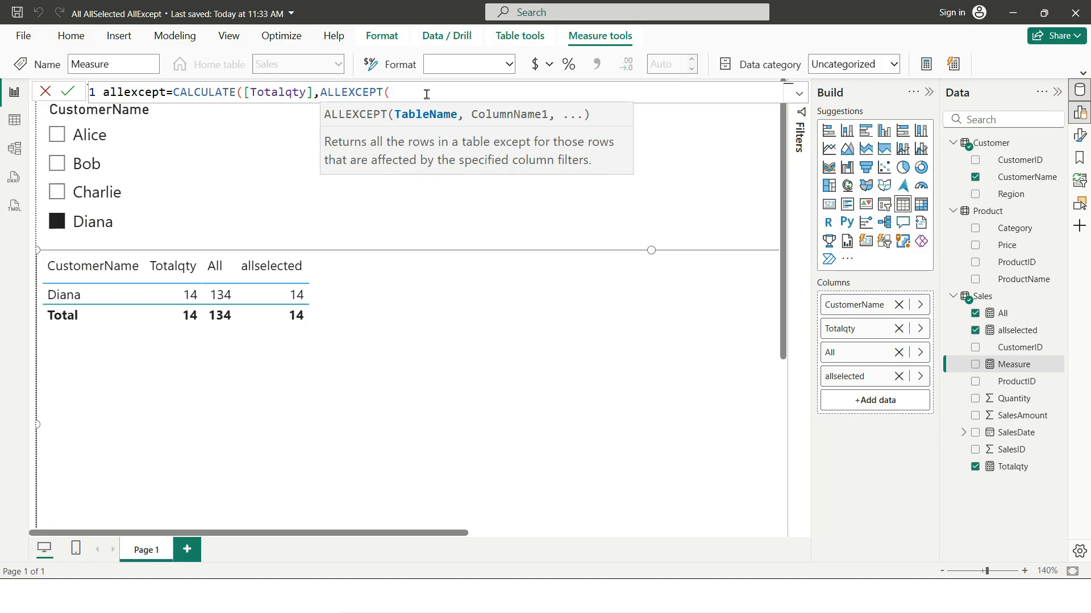
pyautogui.write('Customer,')
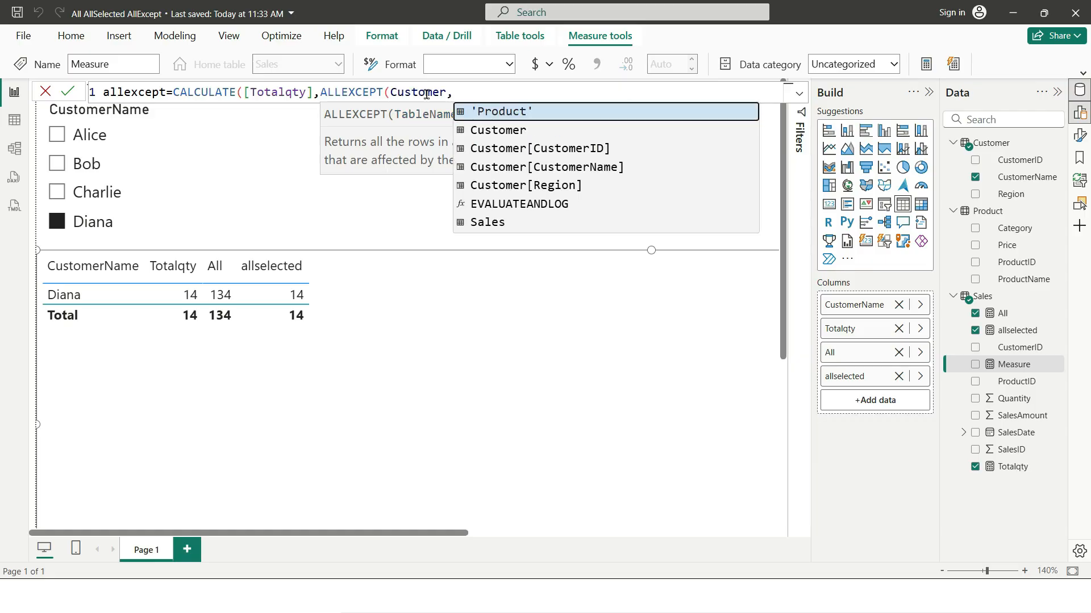
# Reopen the allexcept measure and complete its formula with Customer[Region] as the column whose filters are kept
pyautogui.click(14, 119)
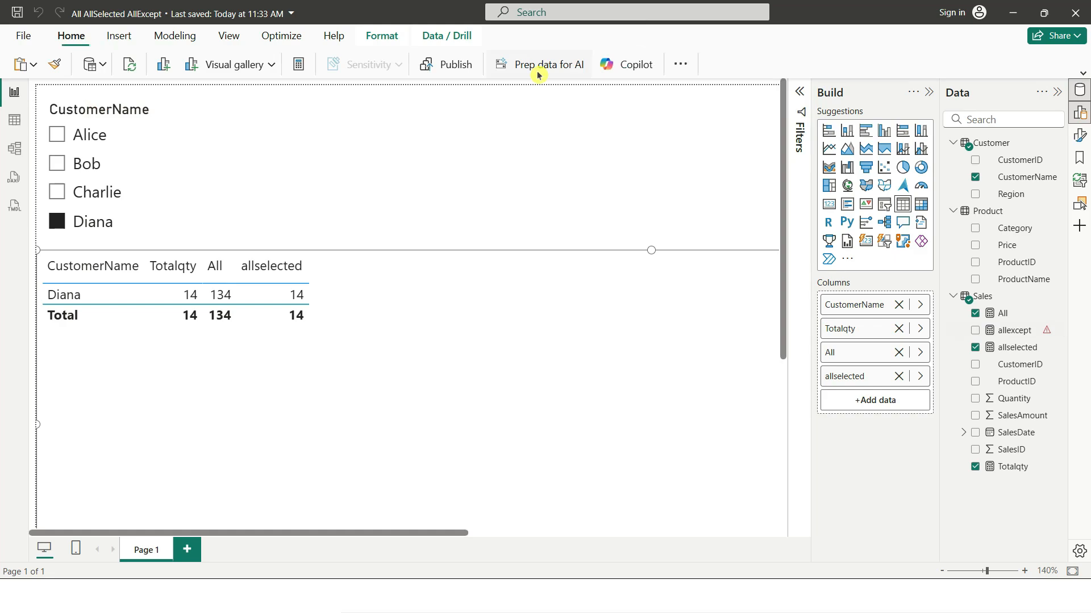
pyautogui.click(993, 337)
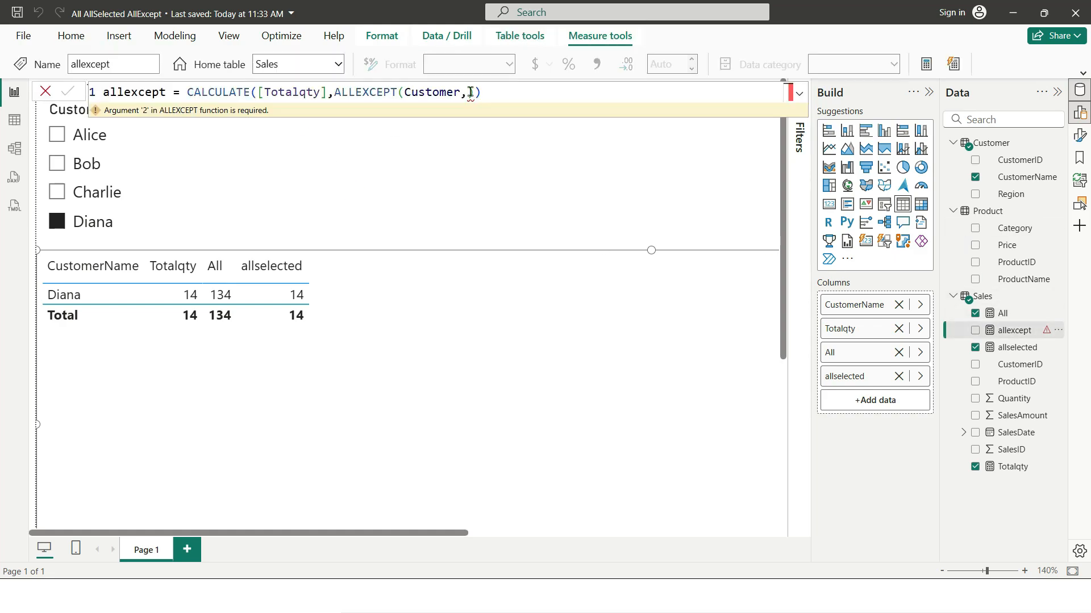
pyautogui.write('c')
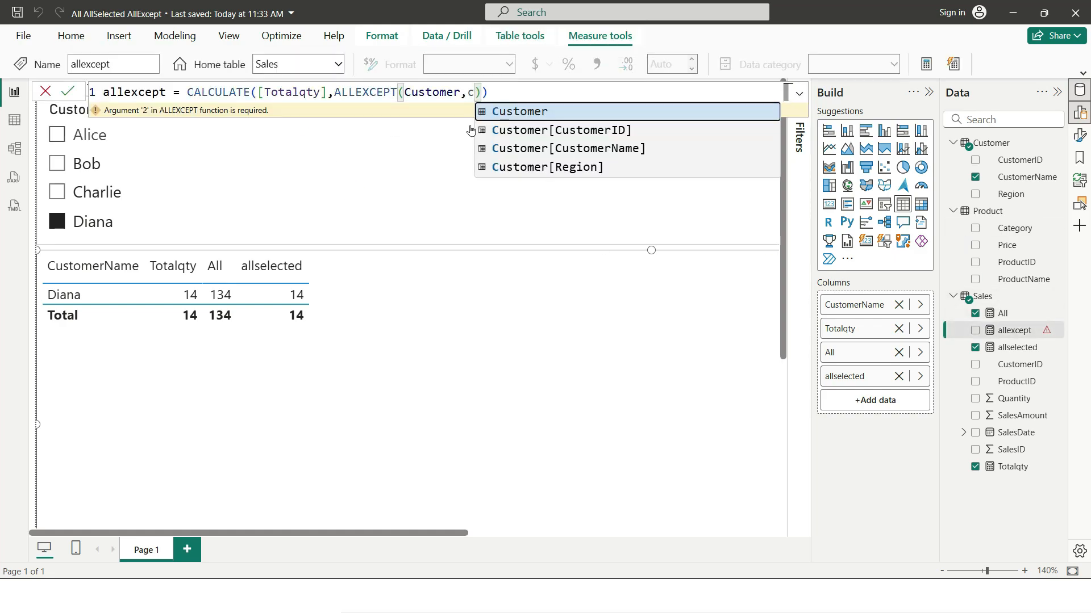
pyautogui.press('Down')
pyautogui.press('Down')
pyautogui.press('Down')
pyautogui.press('Tab')
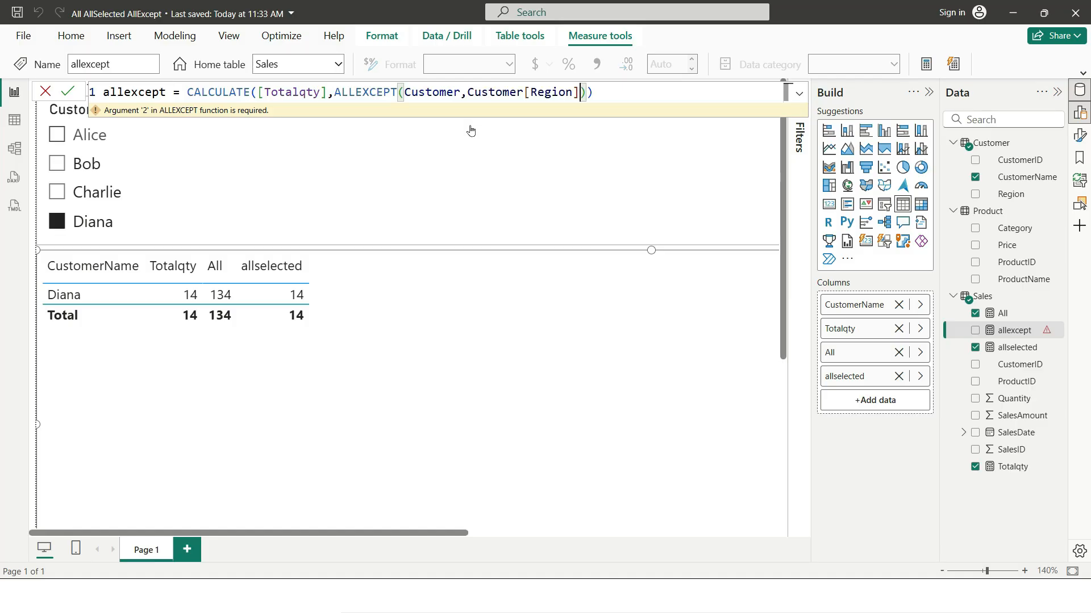
pyautogui.press('Return')
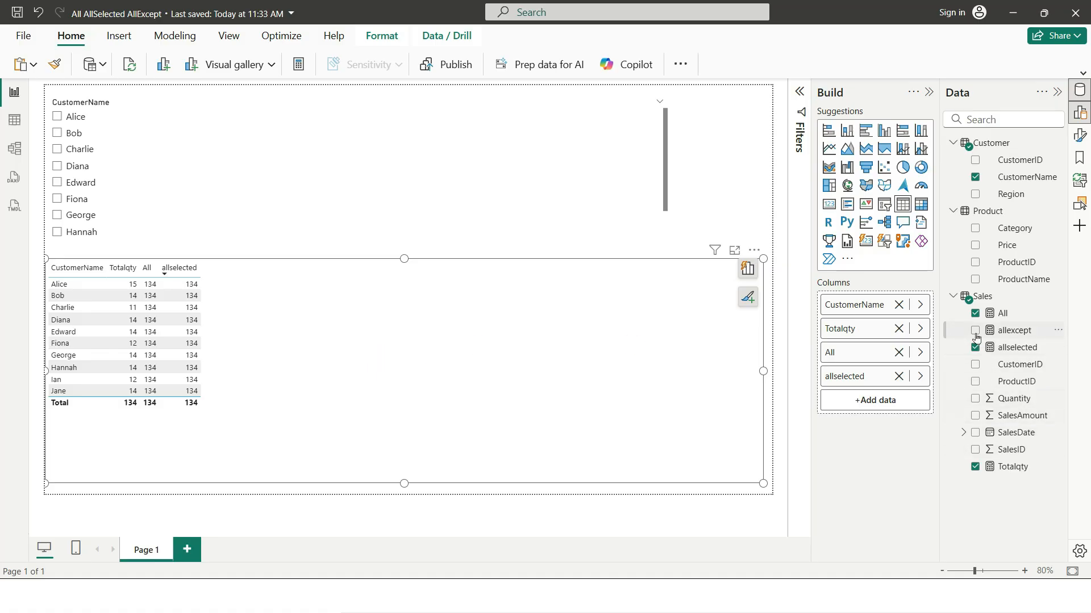
# Add the allexcept measure and the customer Region column to the table visual, sorted by Region
pyautogui.click(975, 333)
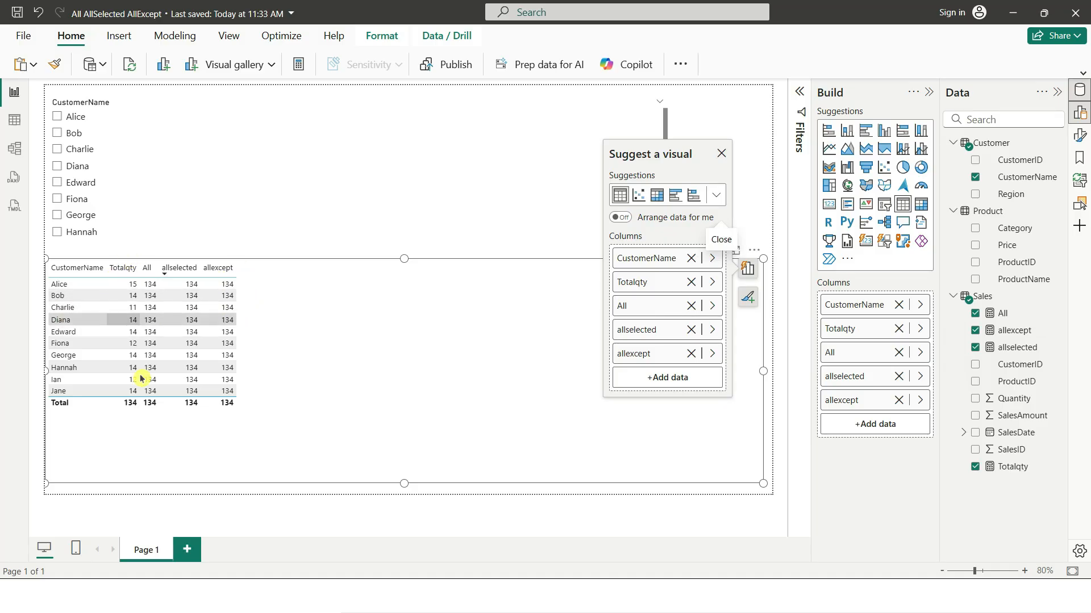
pyautogui.click(975, 194)
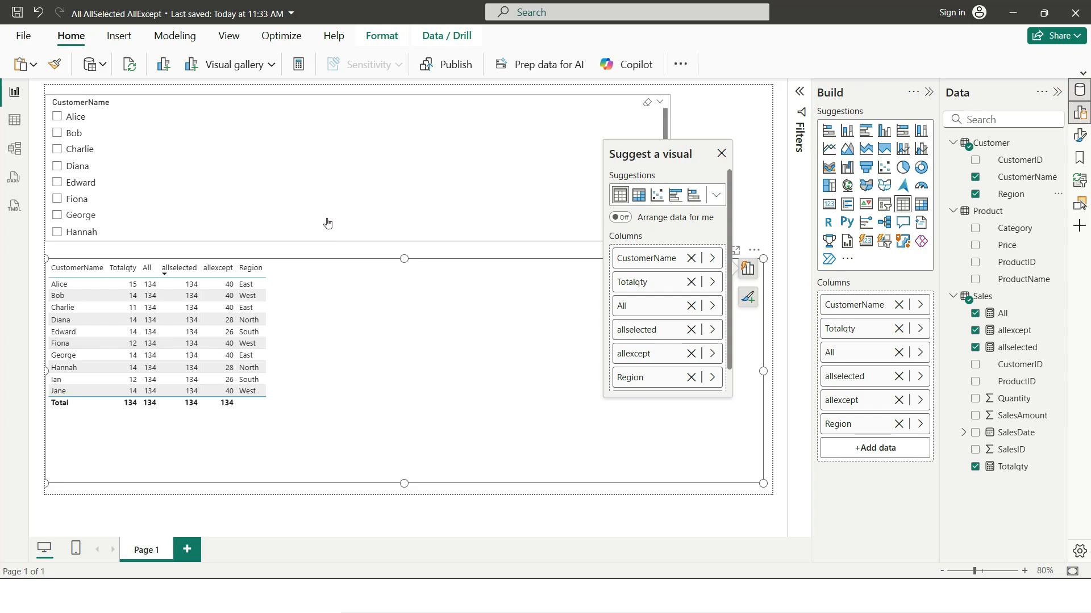
pyautogui.click(221, 155)
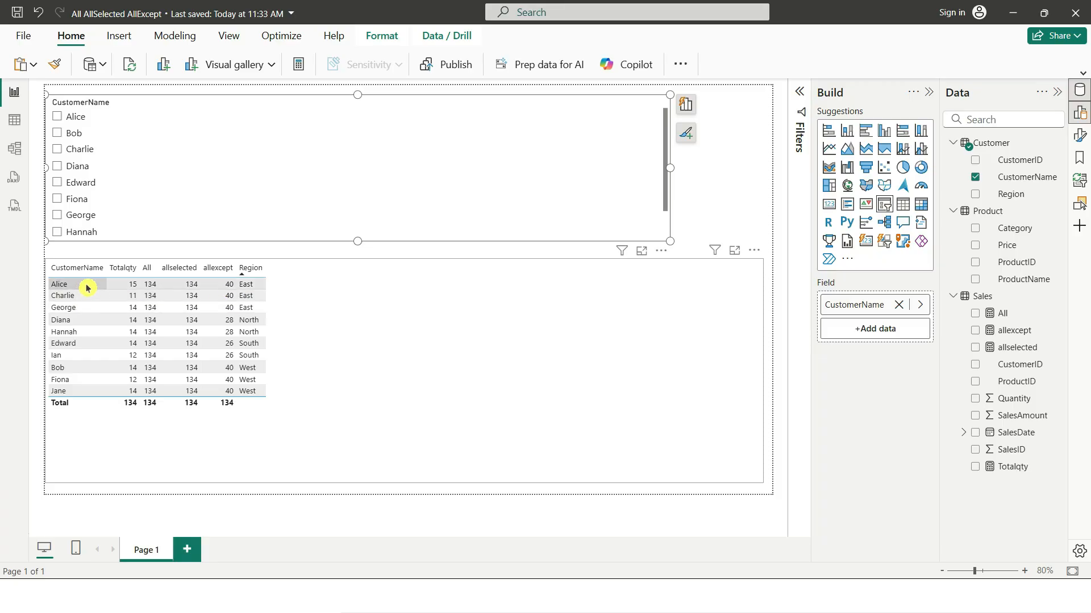
# Show the allexcept formula, and filter the Customer table's data rows to the East region
pyautogui.click(1003, 335)
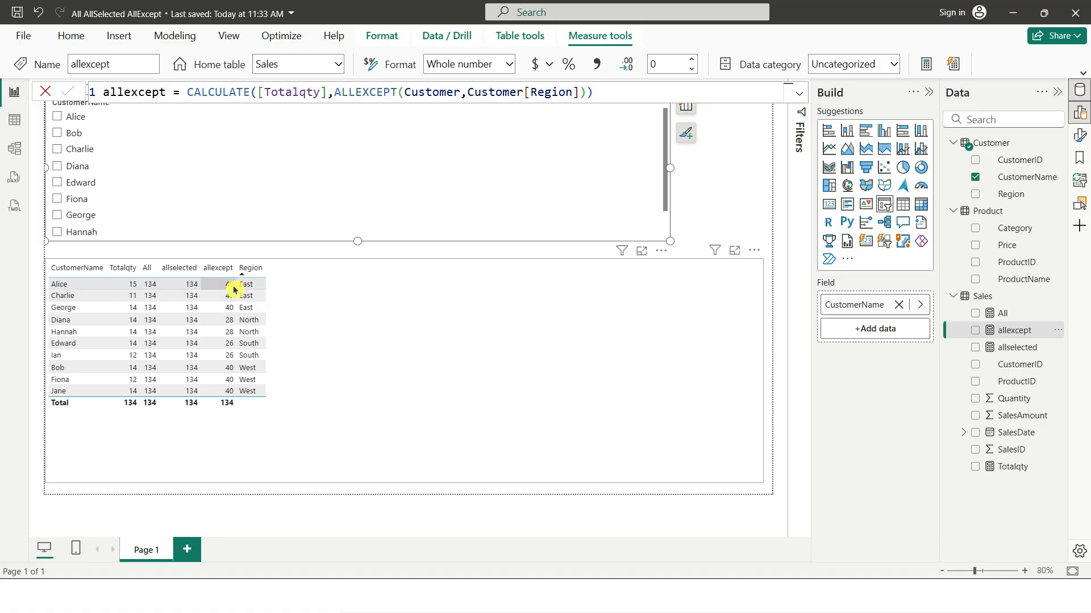
pyautogui.click(12, 130)
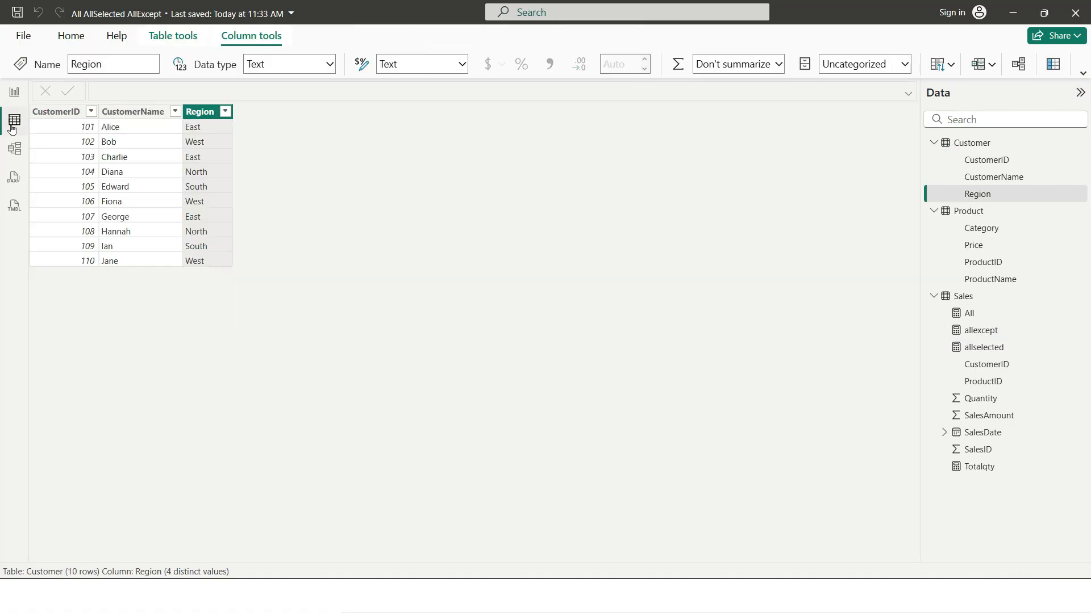
pyautogui.click(225, 113)
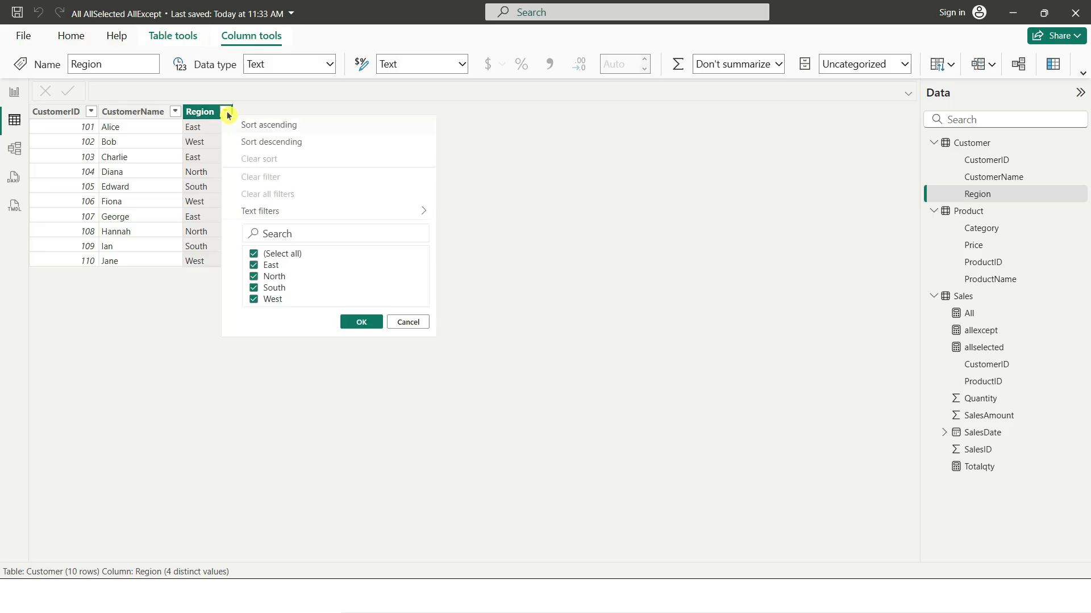
pyautogui.click(268, 254)
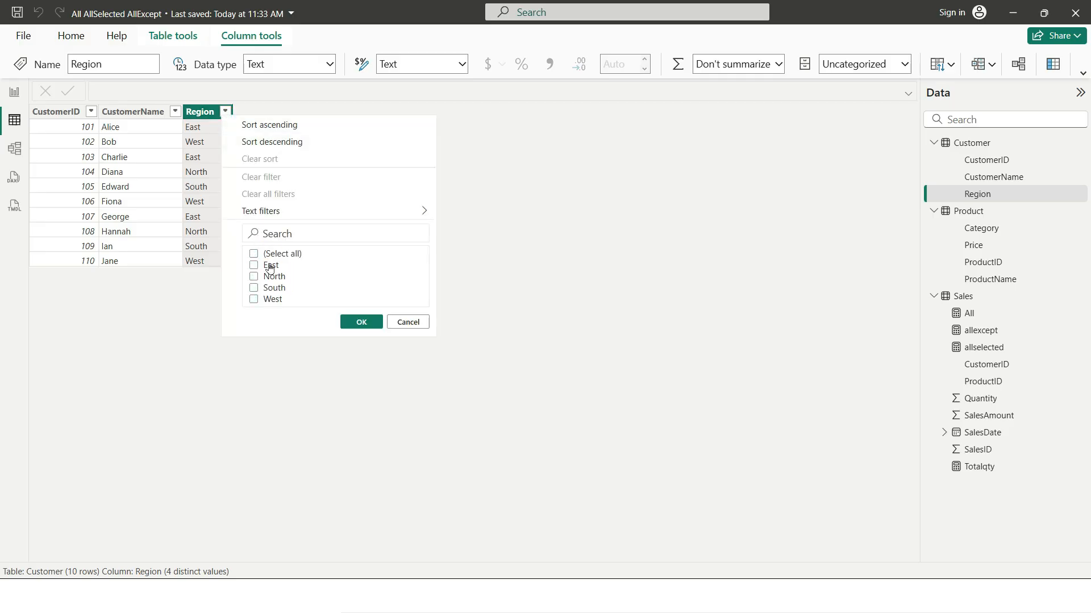
pyautogui.click(267, 266)
pyautogui.click(359, 322)
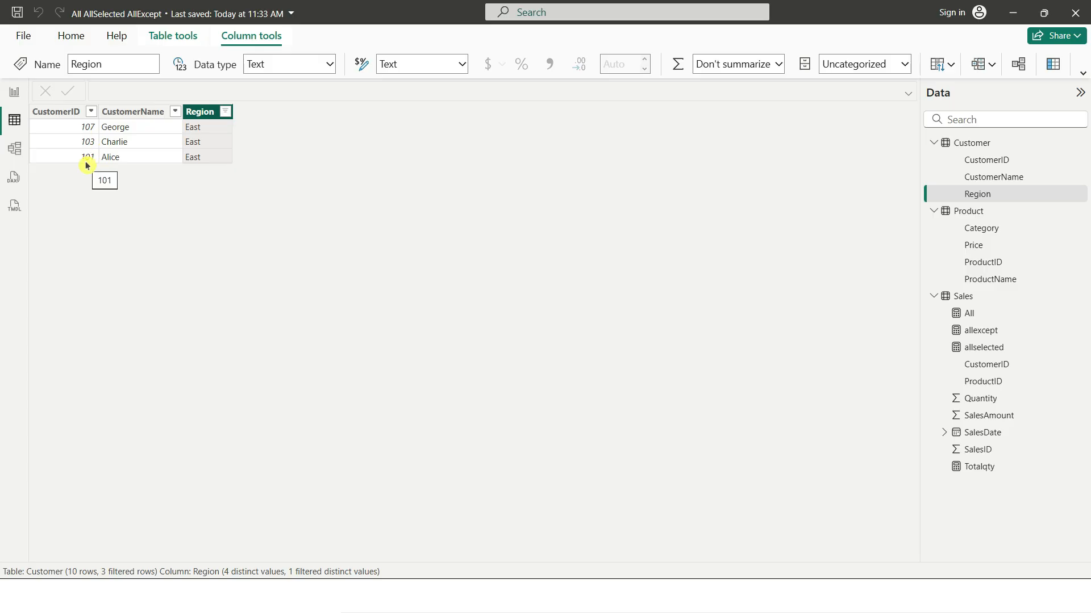
# Filter the Sales table's data rows to the CustomerIDs of the three East customers and inspect the Quantity column
pyautogui.click(963, 298)
pyautogui.click(142, 112)
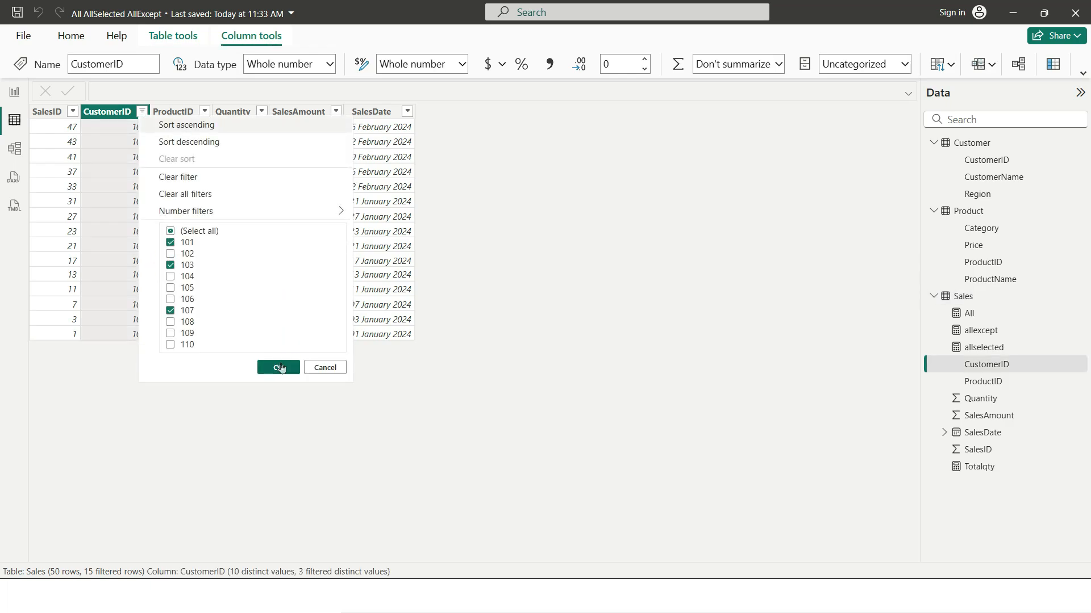
pyautogui.click(279, 368)
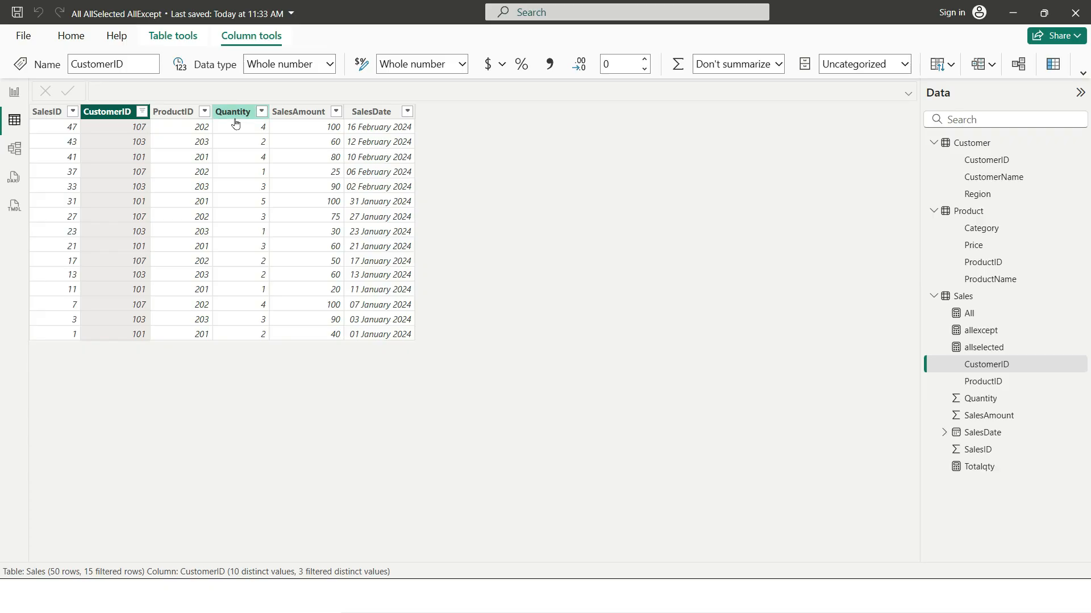
pyautogui.click(265, 145)
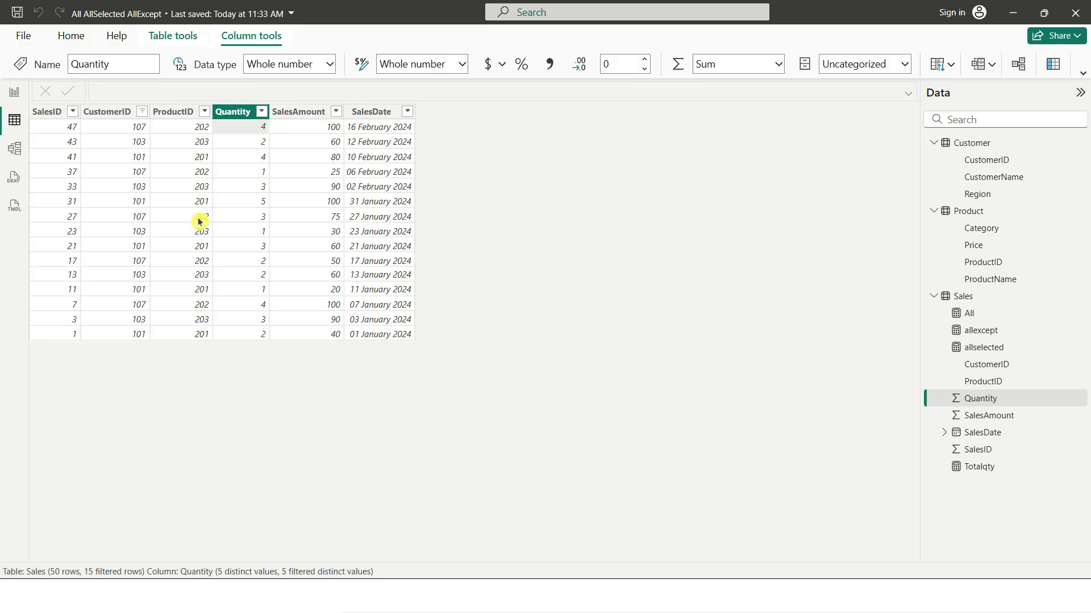
# Return to the report page, sort the table visual by allexcept, and show that measure's formula
pyautogui.click(15, 94)
pyautogui.click(287, 305)
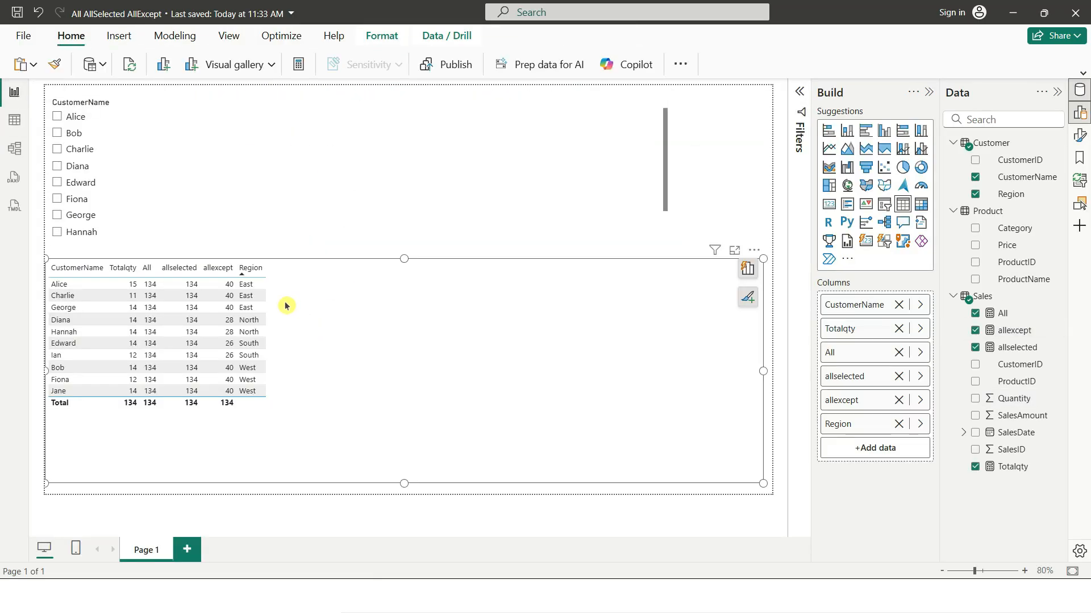
pyautogui.click(230, 270)
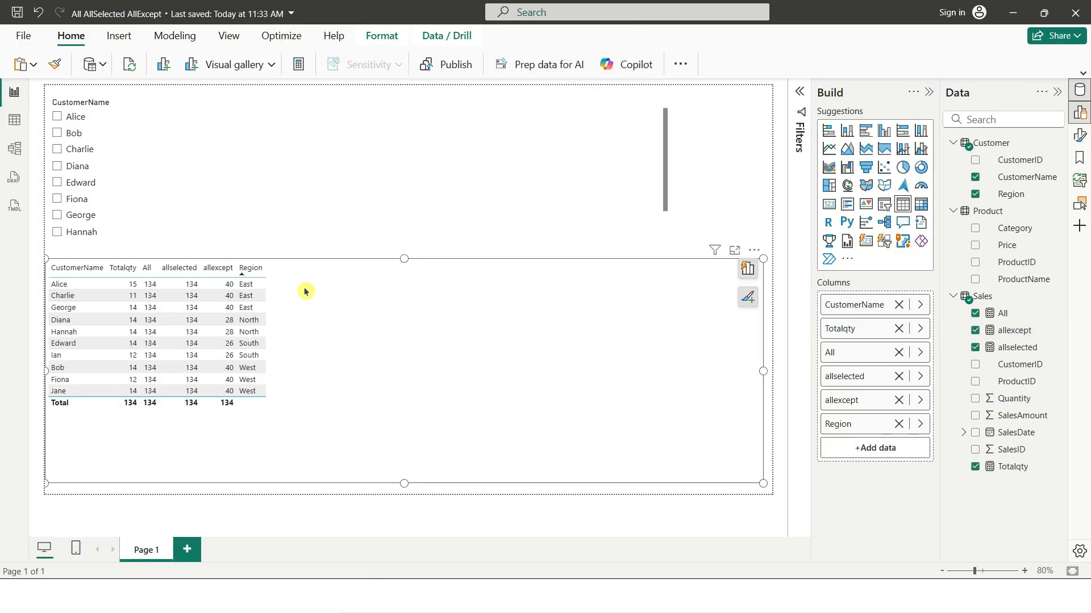
pyautogui.click(1032, 338)
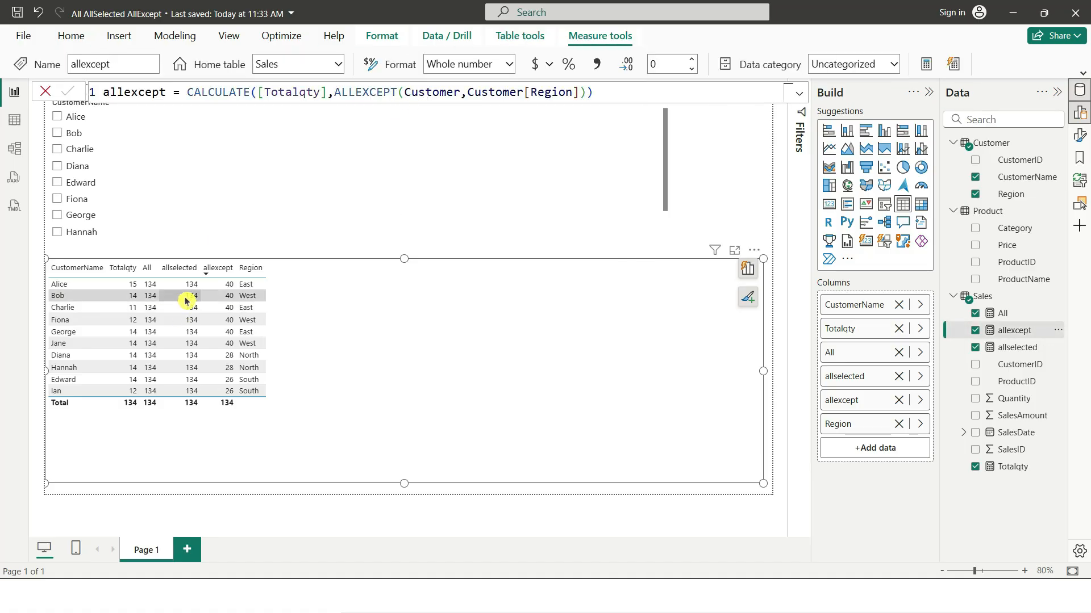